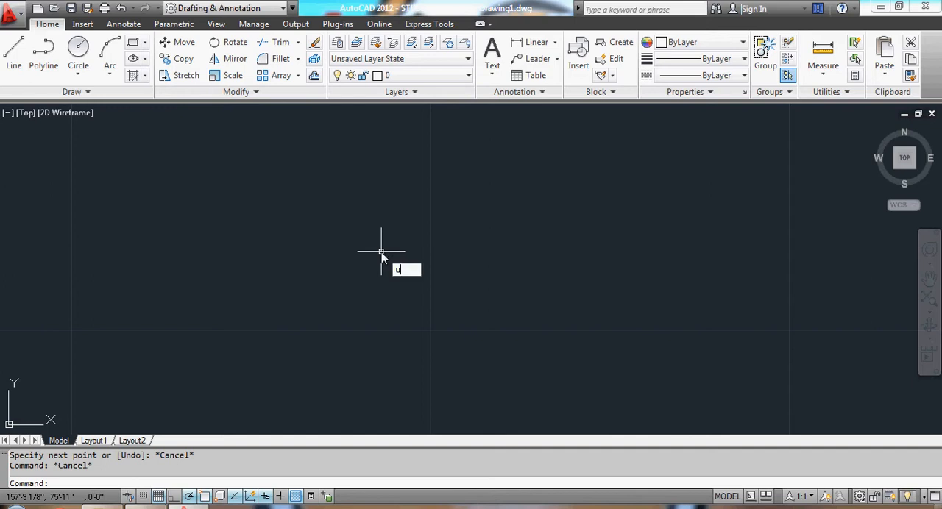
# Review the available length types in the drawing units settings and keep Architectural.
pyautogui.press('Return')
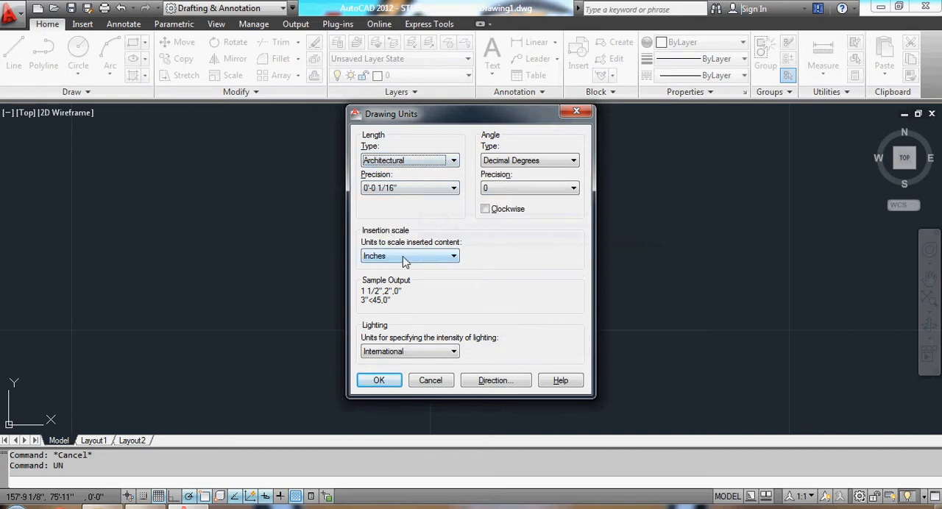
pyautogui.click(403, 162)
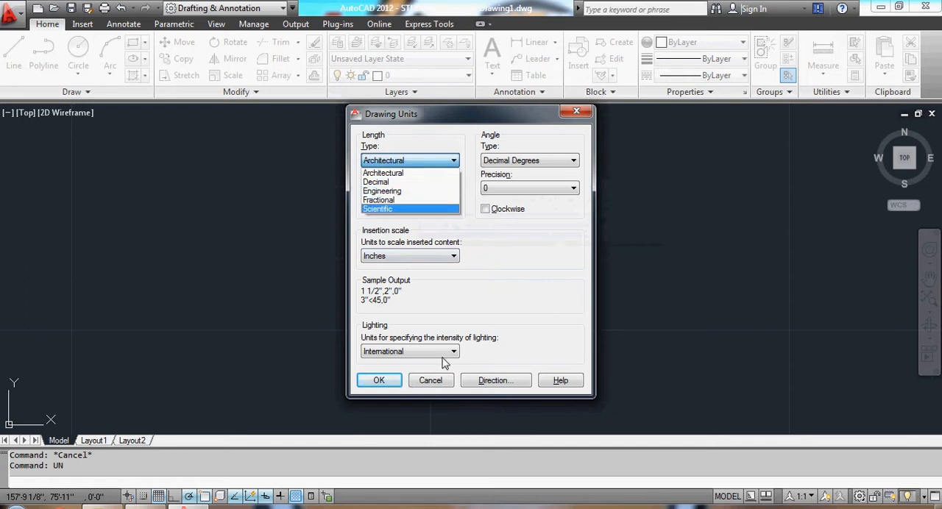
pyautogui.click(519, 314)
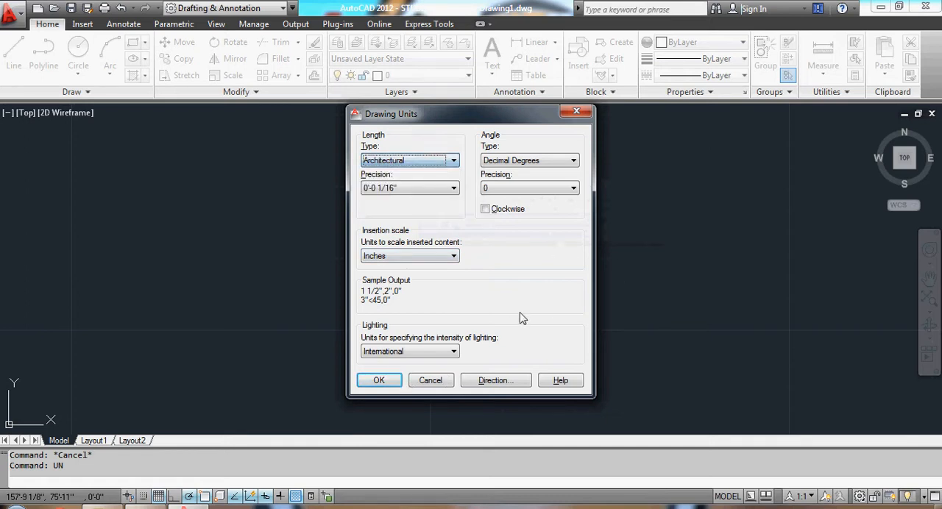
pyautogui.click(379, 380)
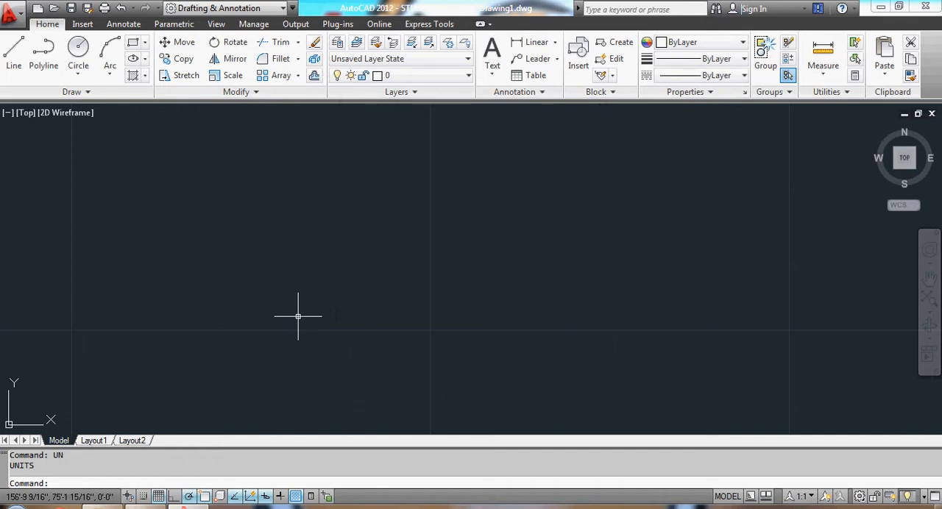
pyautogui.write('l')
pyautogui.press('Return')
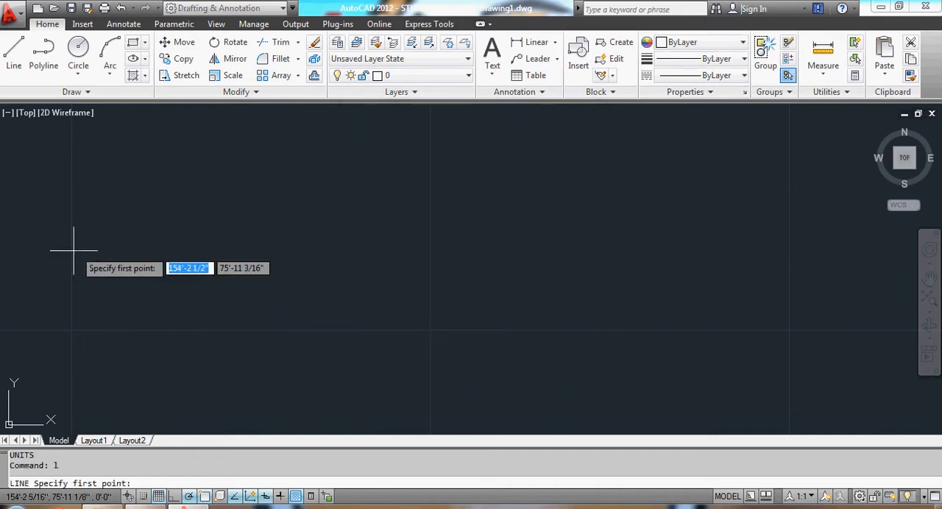
pyautogui.click(75, 252)
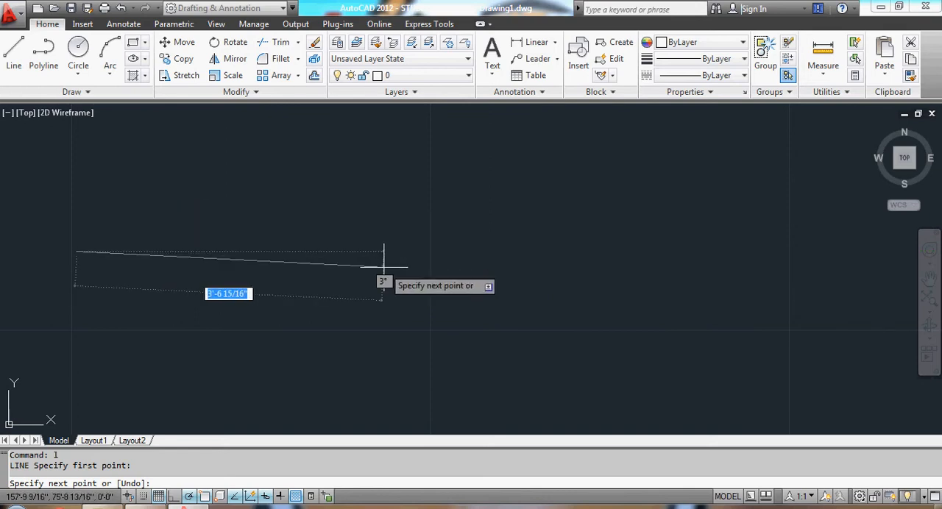
pyautogui.press('Escape')
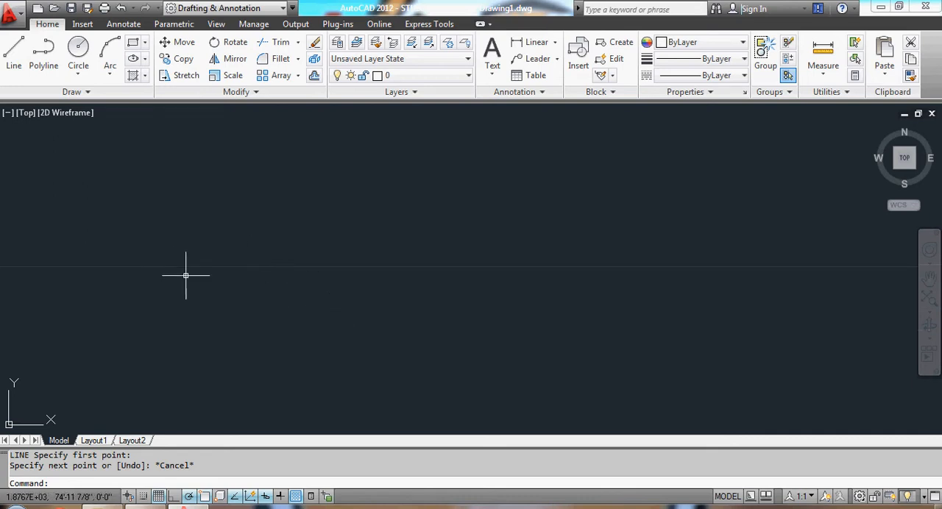
pyautogui.write('l')
pyautogui.press('Return')
pyautogui.click(105, 230)
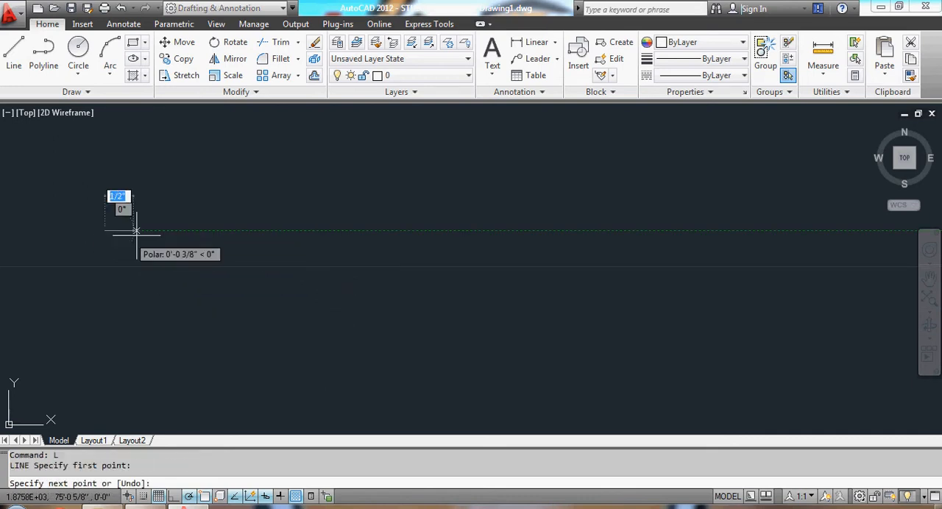
pyautogui.scroll(1, 435, 230)
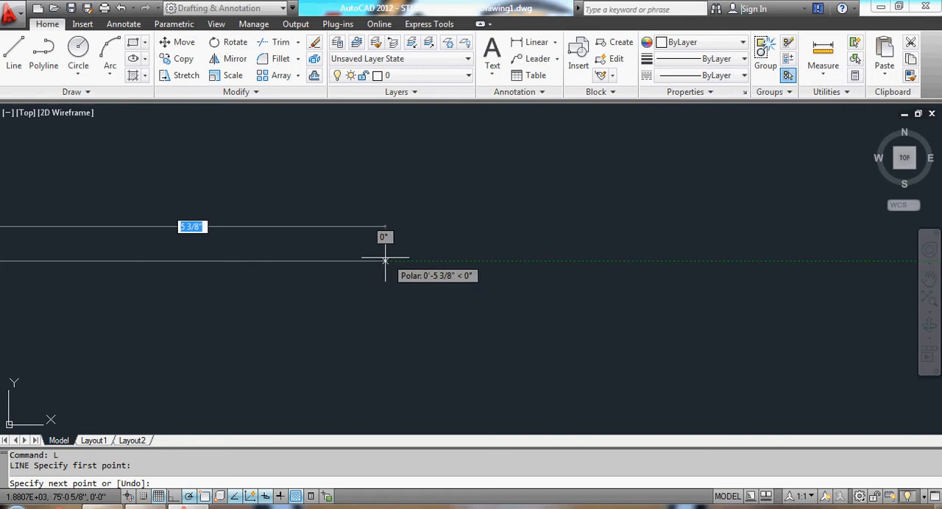
pyautogui.press('Escape')
pyautogui.press('F7')
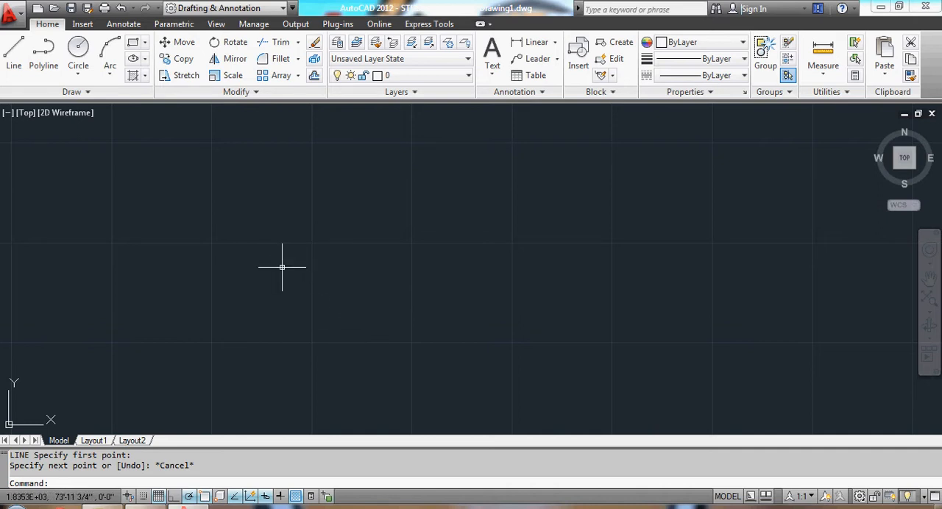
pyautogui.press('Escape')
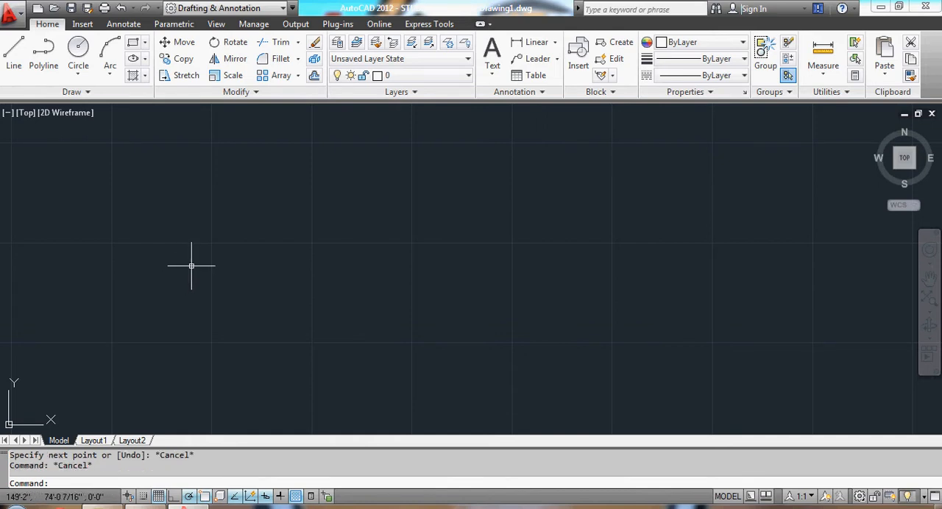
pyautogui.click(181, 260)
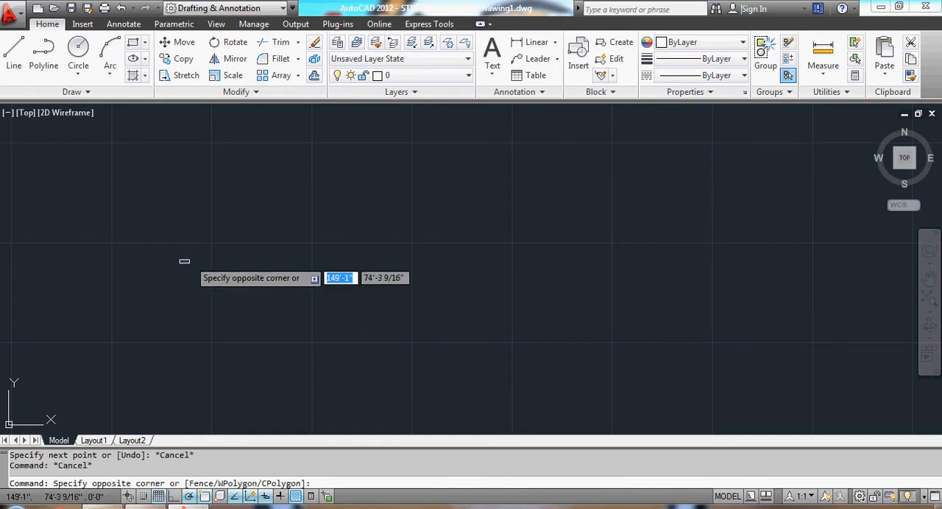
pyautogui.press('Escape')
# Draw a single horizontal line 13' long, running to the right from a freely picked start point.
pyautogui.write('L')
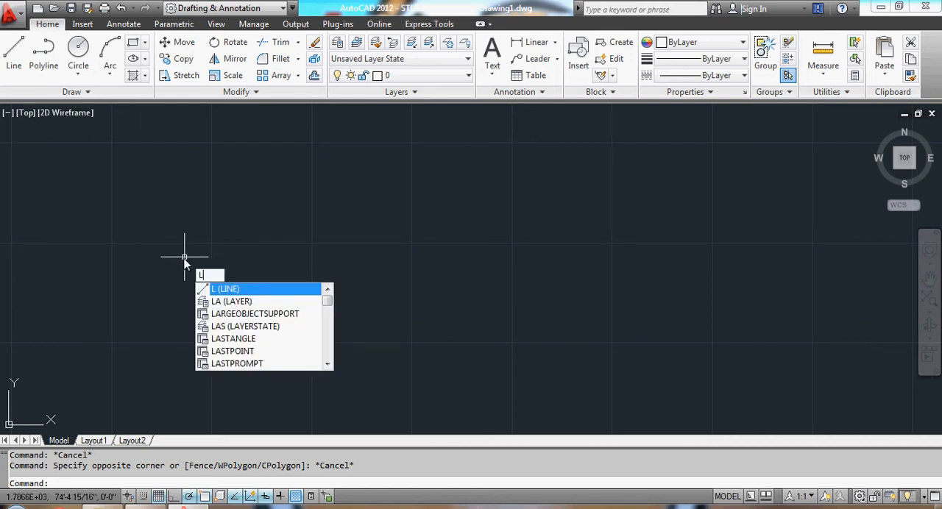
pyautogui.press('Return')
pyautogui.click(156, 254)
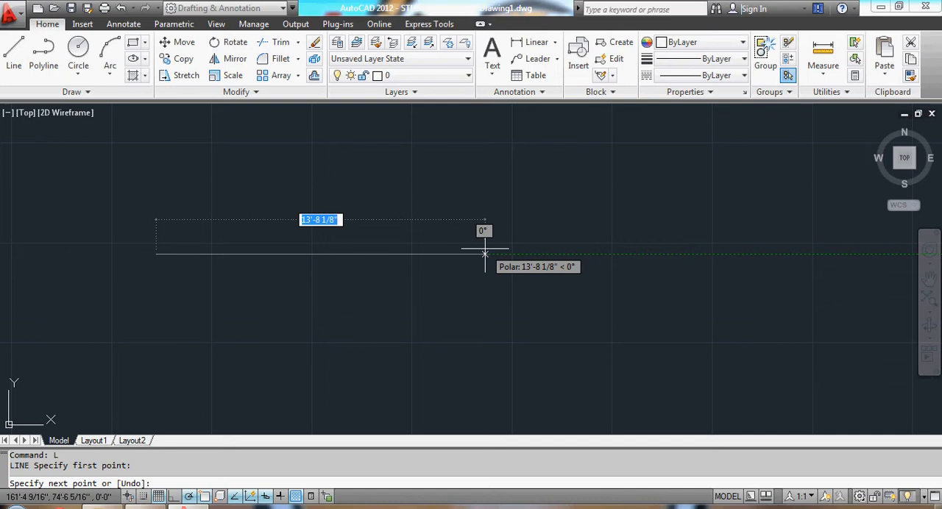
pyautogui.write('13')
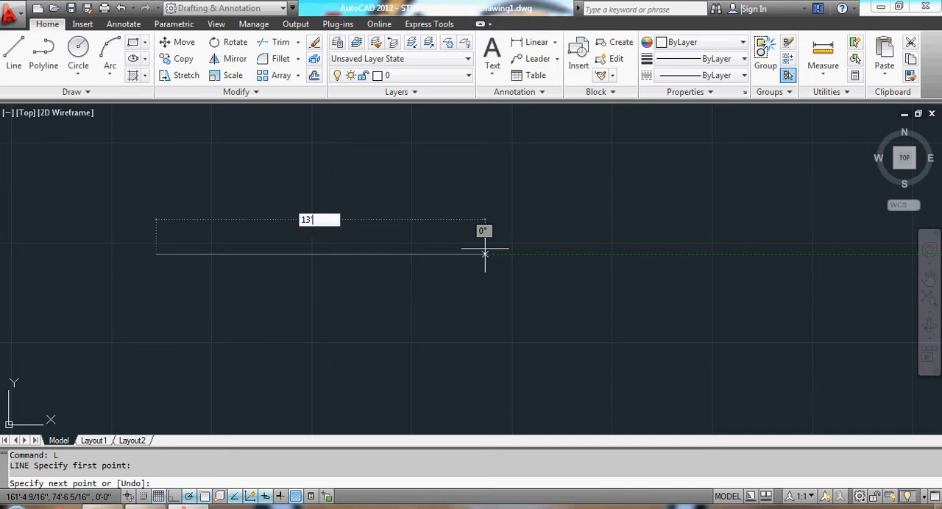
pyautogui.press('Return')
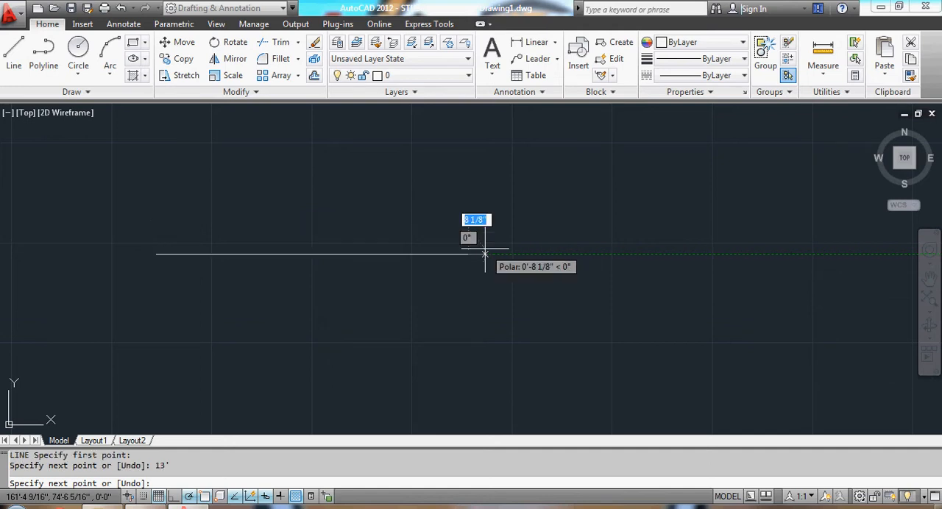
pyautogui.press('Escape')
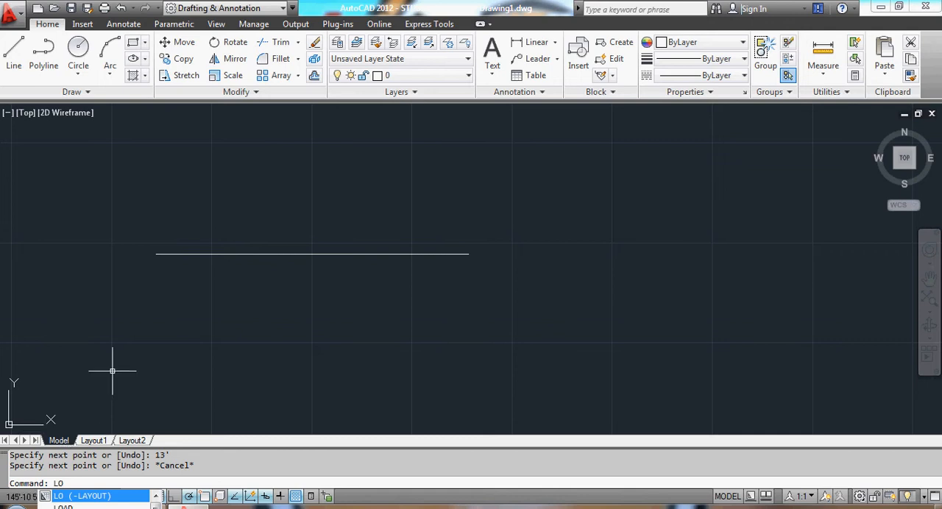
# Draw a second horizontal line 13' long a short distance below the first one.
pyautogui.press('BackSpace')
pyautogui.press('BackSpace')
pyautogui.write('l')
pyautogui.press('Return')
pyautogui.click(152, 299)
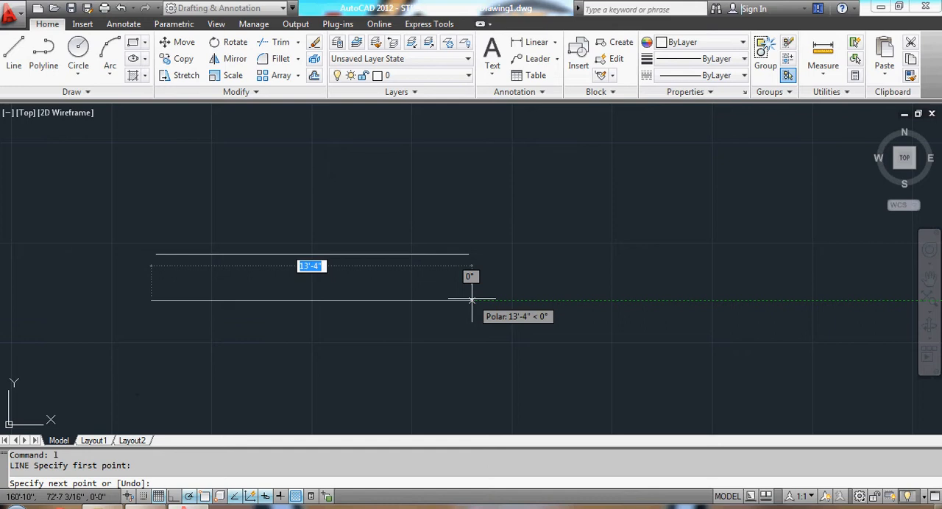
pyautogui.write('13')
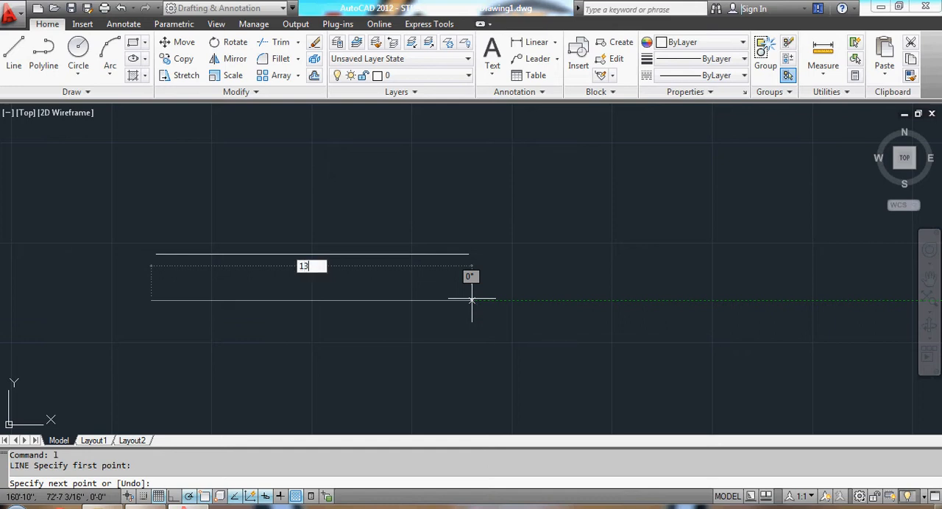
pyautogui.write("'")
pyautogui.press('Return')
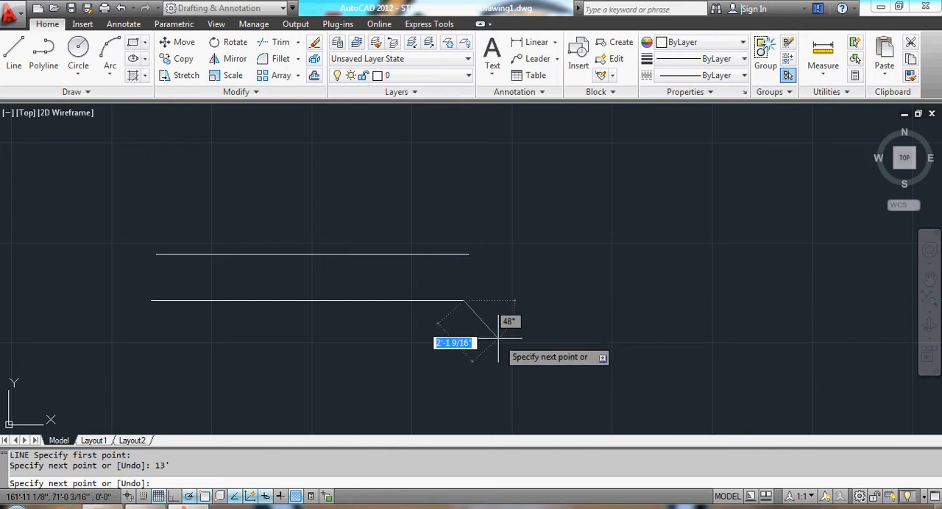
pyautogui.press('Escape')
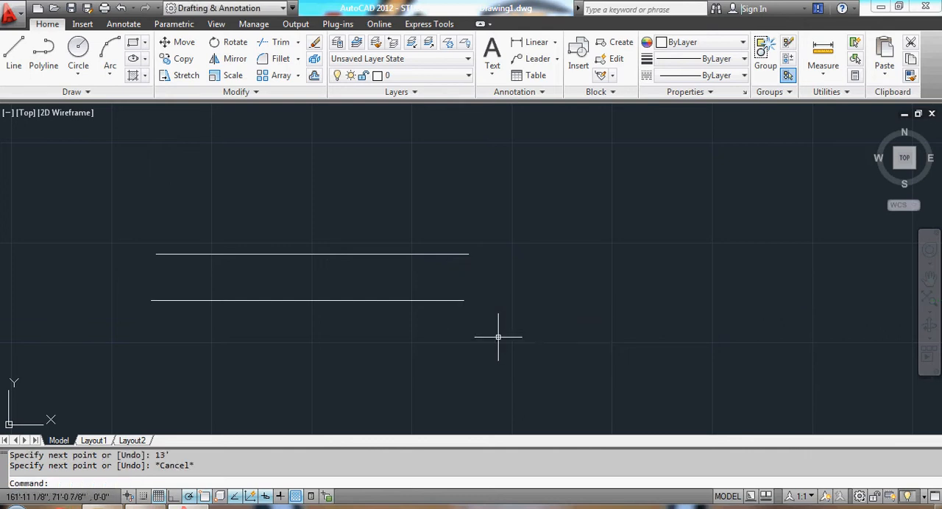
# Delete both horizontal lines.
pyautogui.click(148, 221)
pyautogui.click(570, 346)
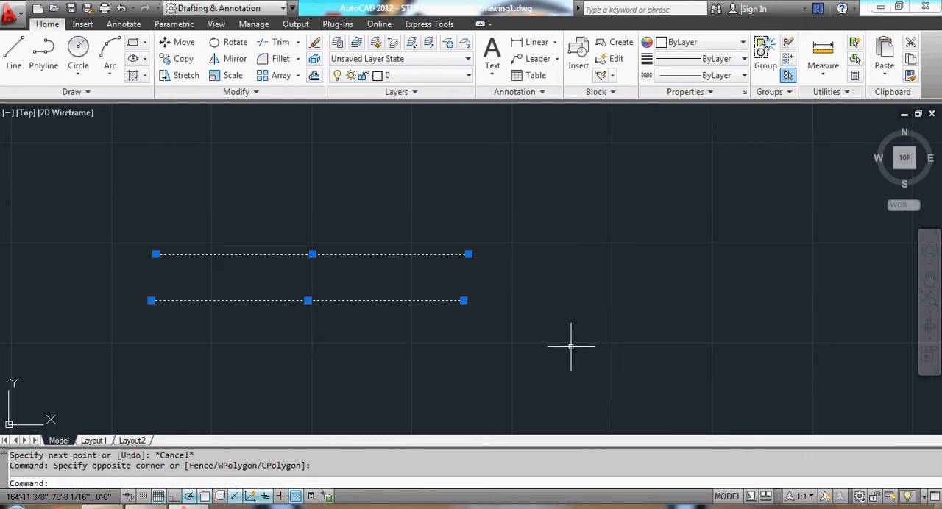
pyautogui.press('Delete')
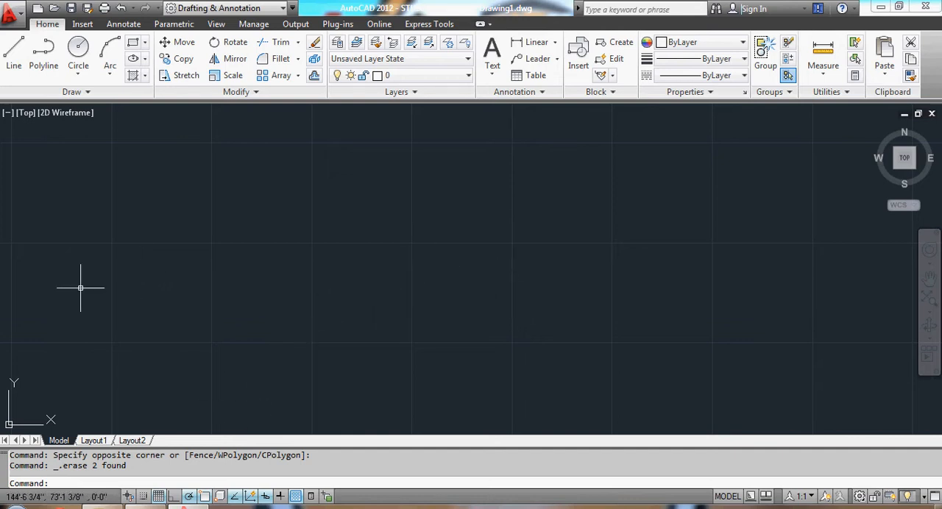
# Draw a line 13' long, rising to the right at 60° from a freely picked start point.
pyautogui.write('l')
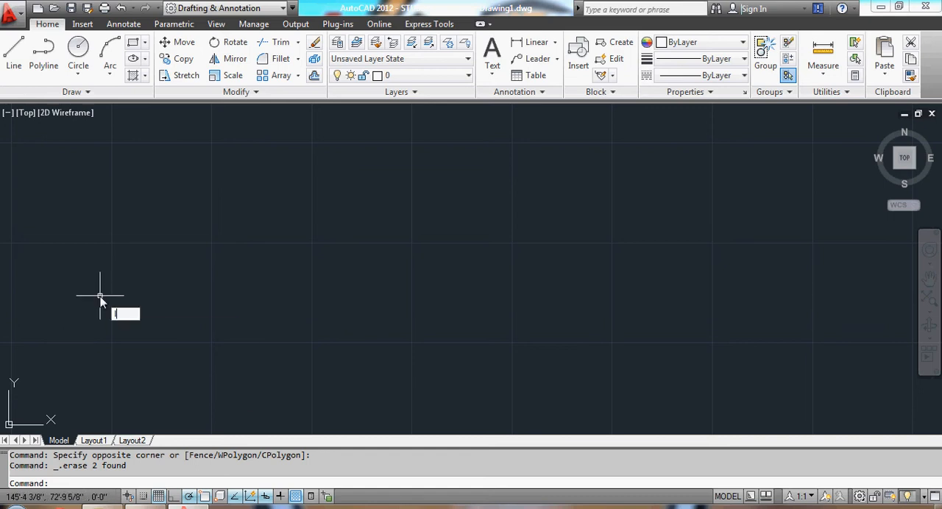
pyautogui.press('Return')
pyautogui.click(133, 343)
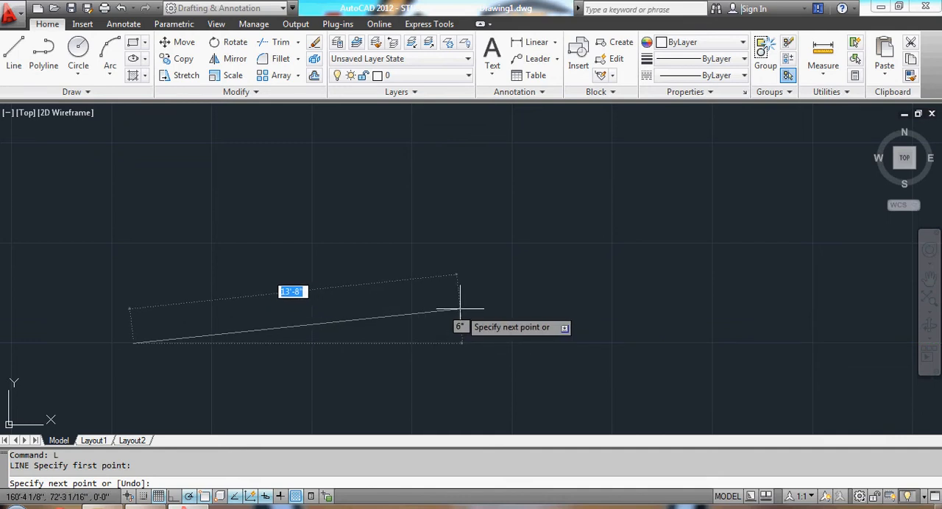
pyautogui.write('1')
pyautogui.press('Tab')
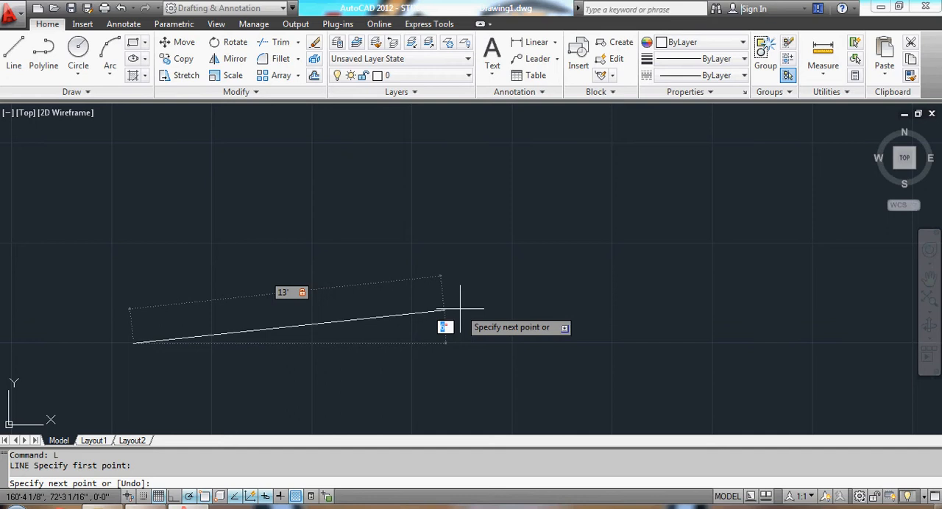
pyautogui.write('60')
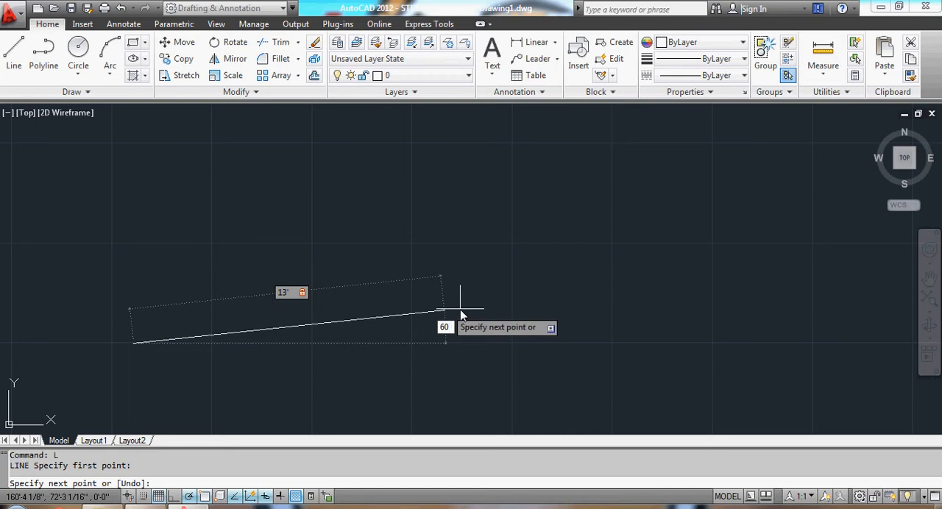
pyautogui.press('Return')
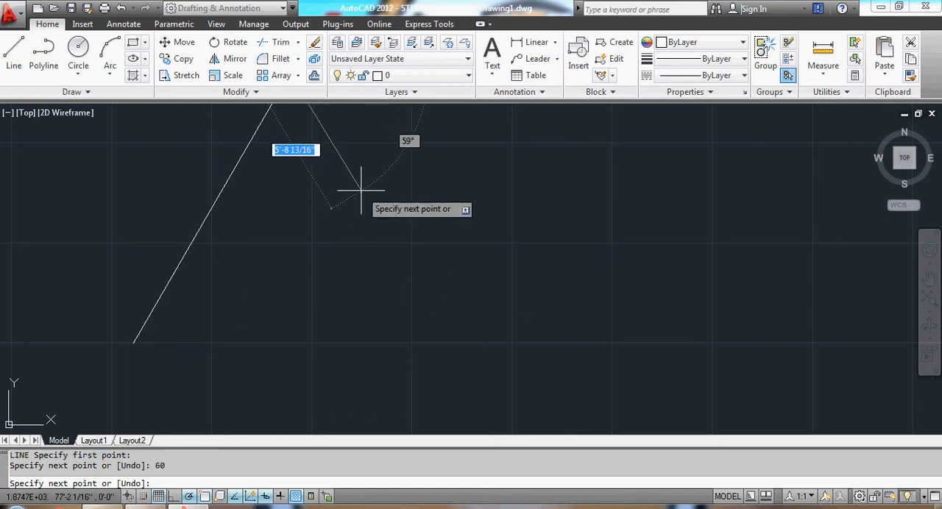
pyautogui.press('Escape')
pyautogui.scroll(-3, 359, 181)
pyautogui.scroll(2, 328, 218)
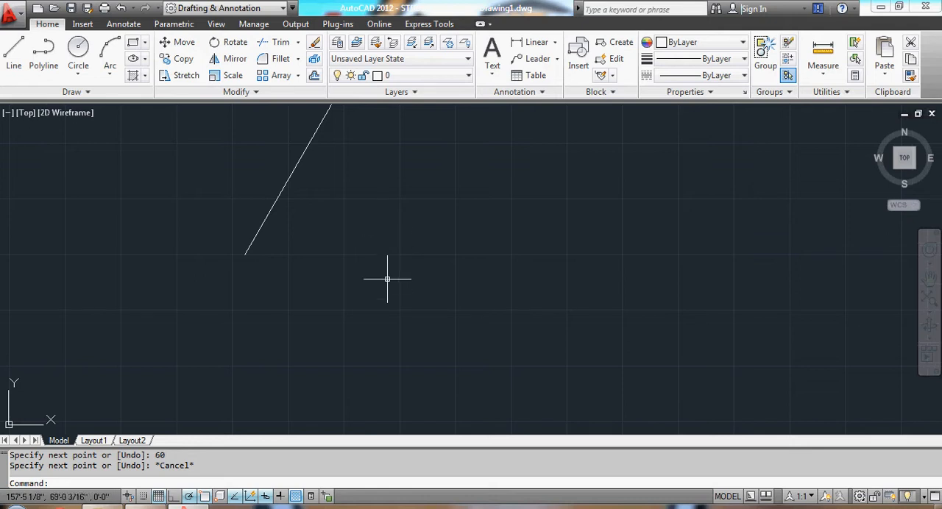
# Delete the 60° line and draw a line 22' long, sloping down to the right at 15° below horizontal.
pyautogui.click(289, 174)
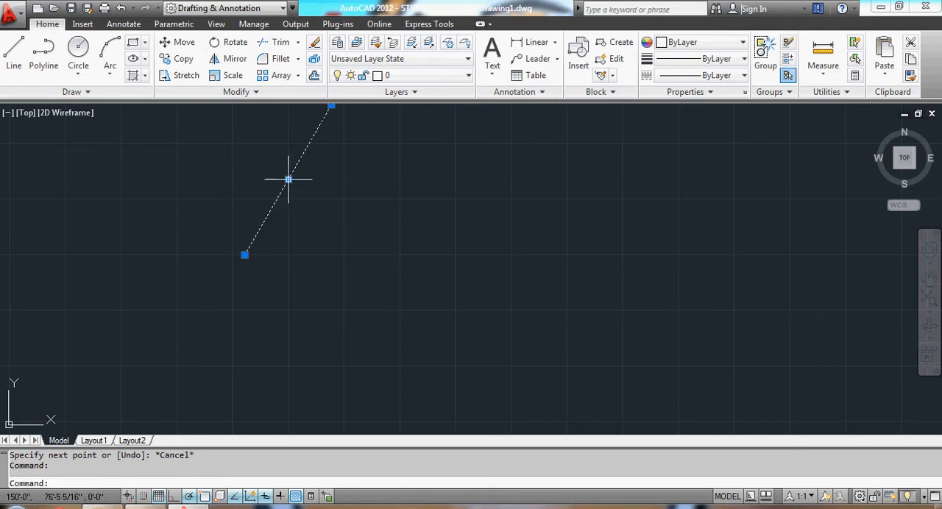
pyautogui.press('Delete')
pyautogui.write('L')
pyautogui.press('Return')
pyautogui.click(200, 302)
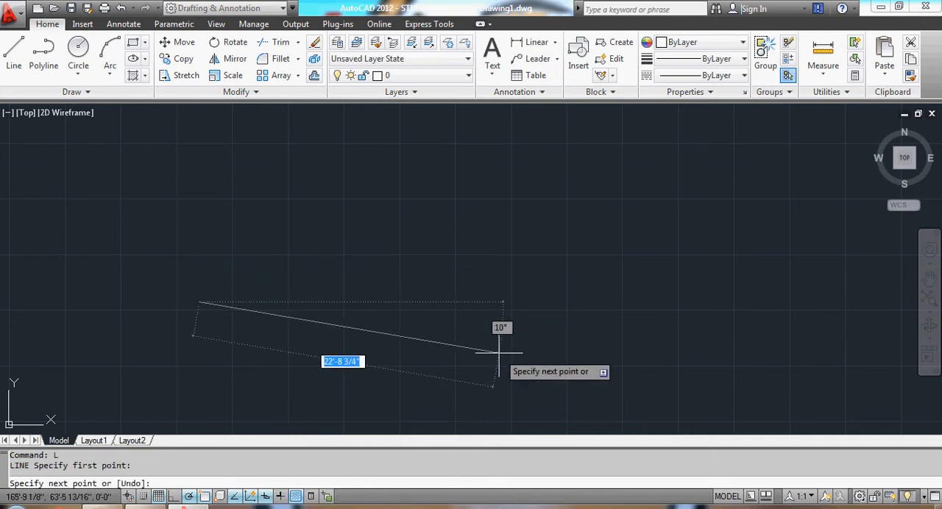
pyautogui.write('22')
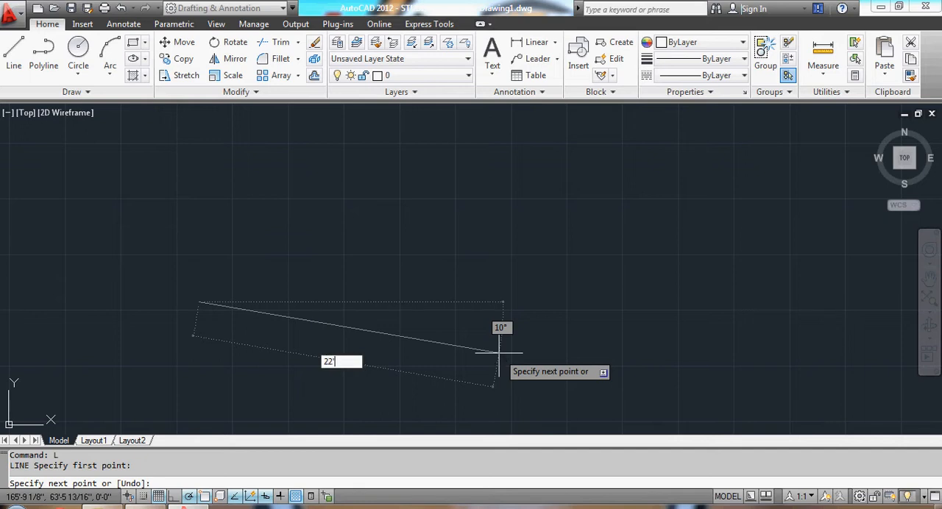
pyautogui.press('Tab')
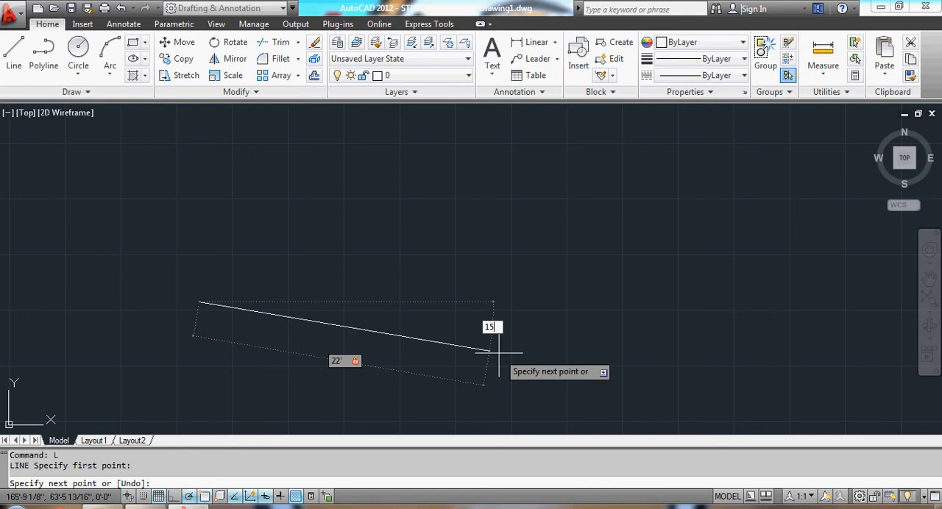
pyautogui.press('Return')
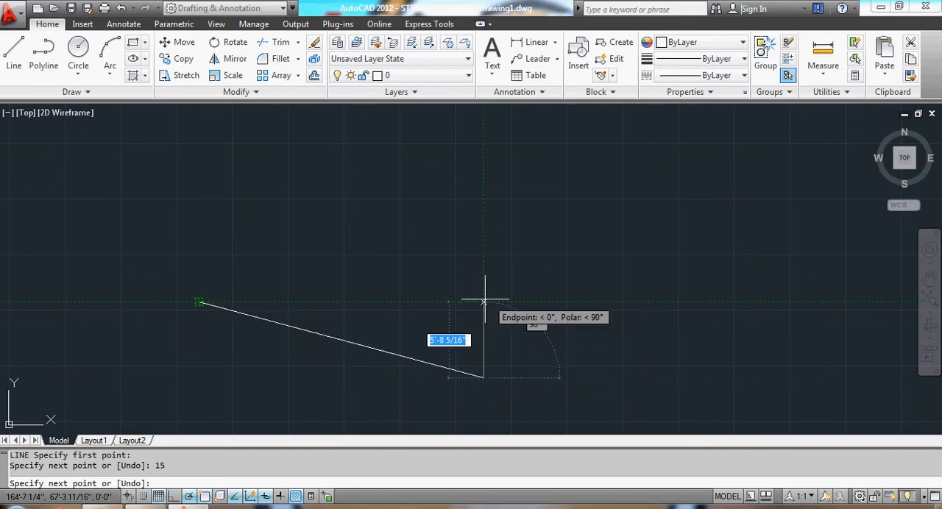
pyautogui.press('Escape')
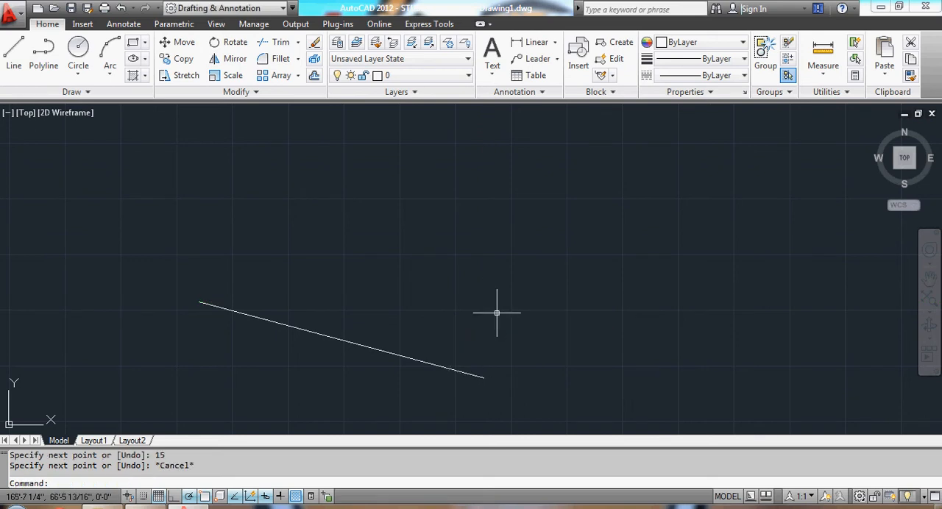
# Delete the line sloping down to the right.
pyautogui.click(170, 260)
pyautogui.click(521, 392)
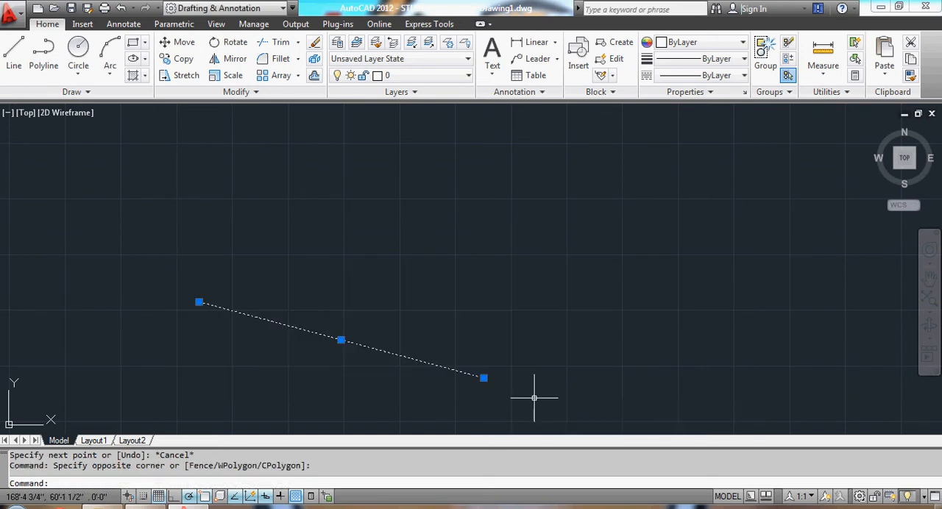
pyautogui.press('Delete')
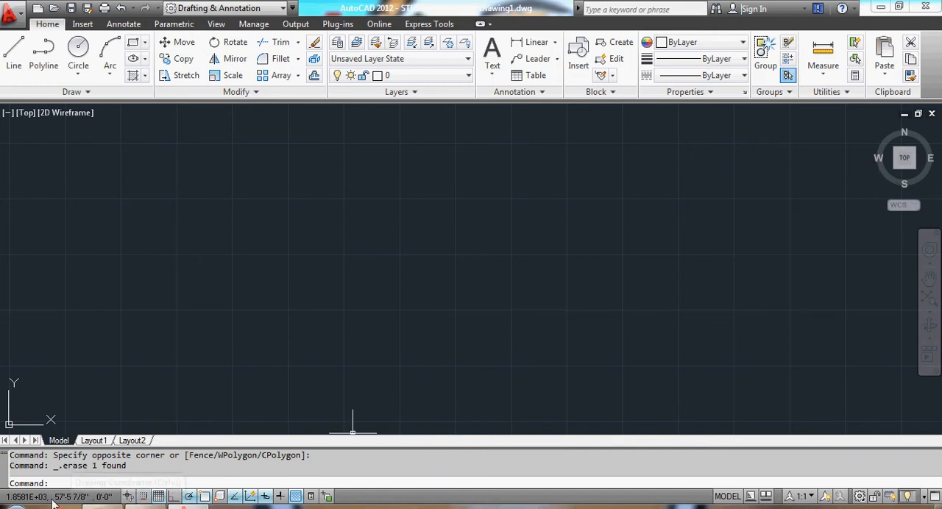
# Review the snap and grid spacing in the drafting settings without changing them, and turn on snap mode.
pyautogui.rightClick(145, 499)
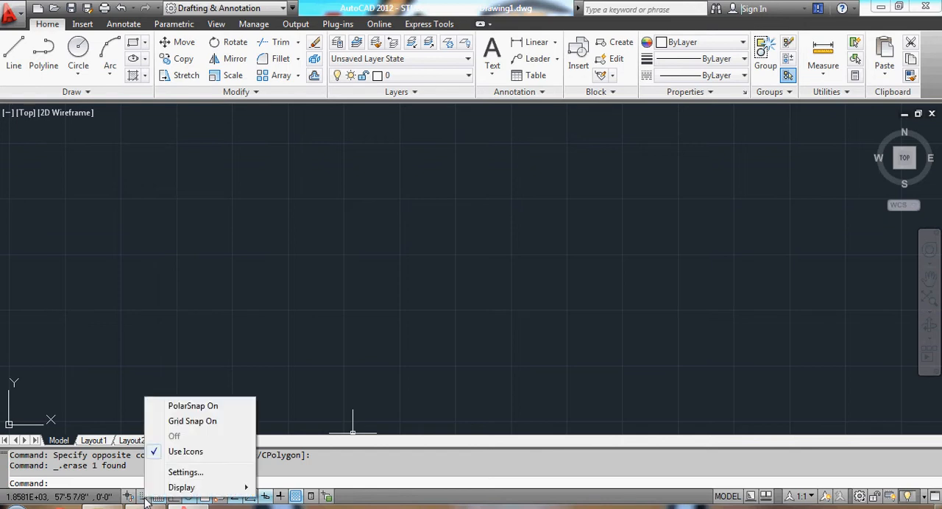
pyautogui.click(184, 472)
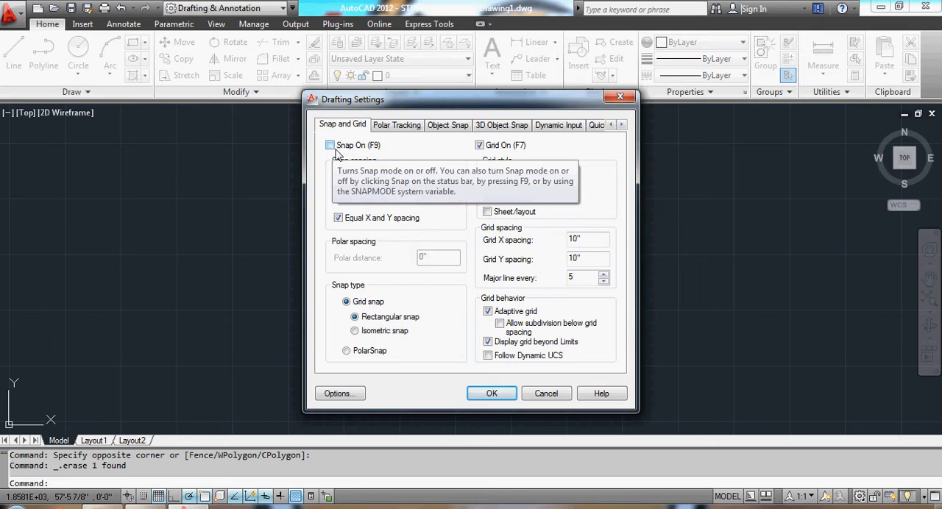
pyautogui.click(491, 394)
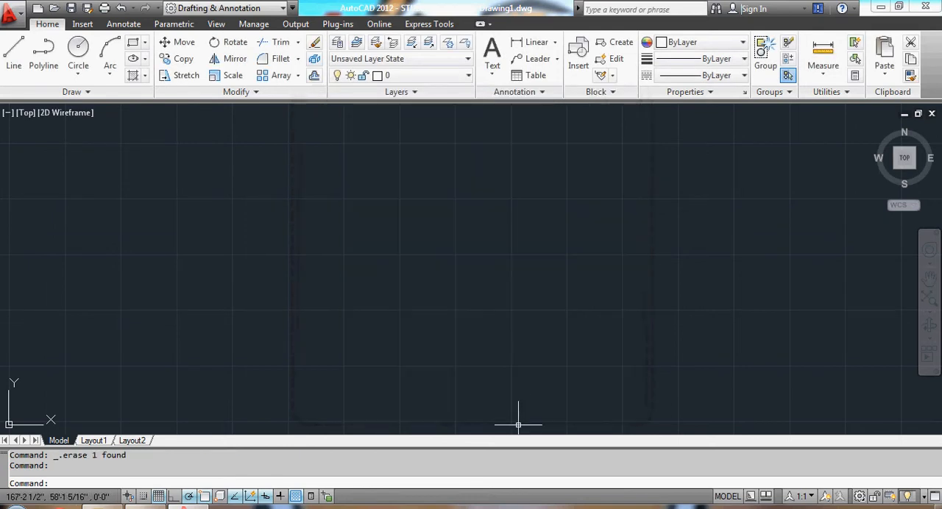
pyautogui.click(145, 496)
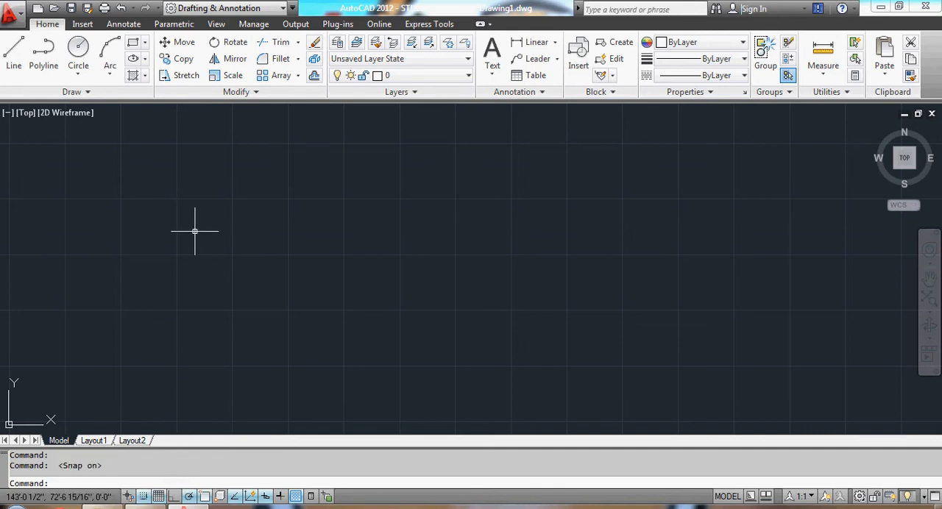
pyautogui.scroll(3, 193, 239)
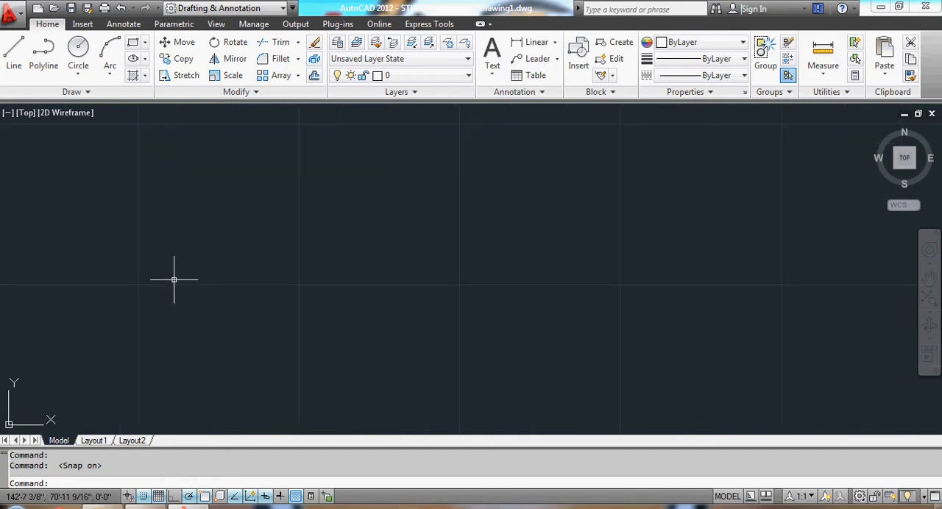
pyautogui.write('l')
pyautogui.press('Return')
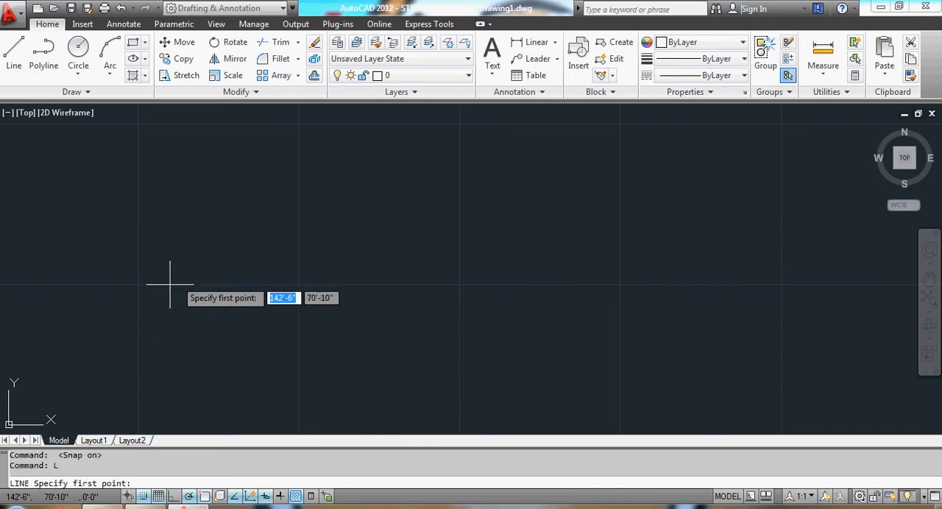
pyautogui.click(137, 252)
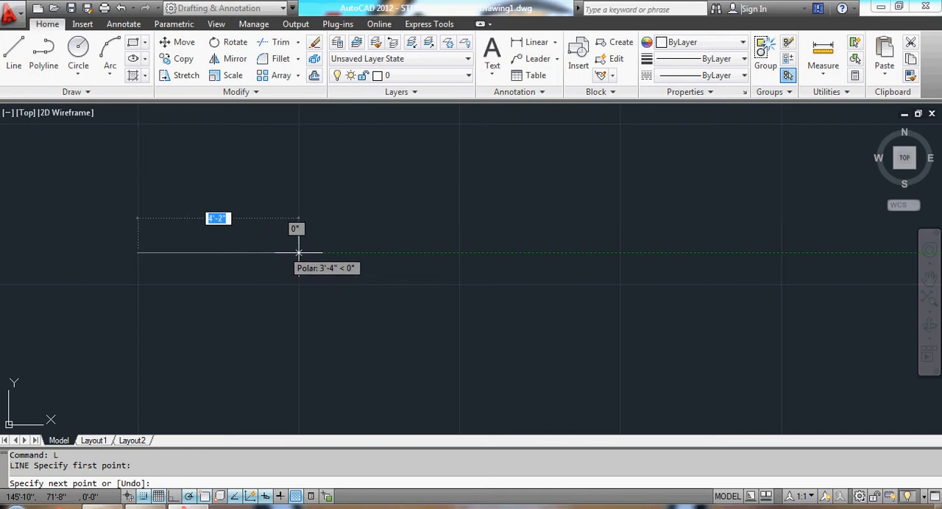
pyautogui.press('Escape')
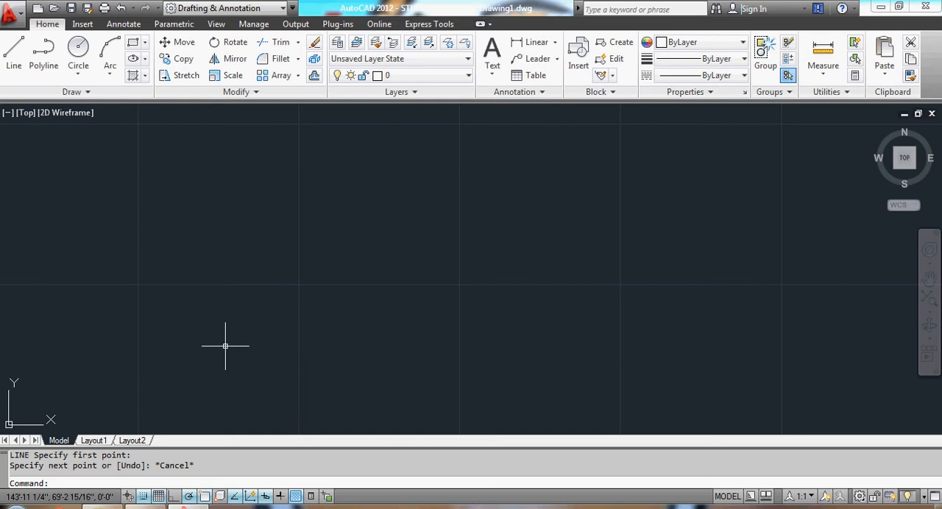
# Set both the X and Y snap spacing to 1/8" in the drafting settings.
pyautogui.rightClick(144, 498)
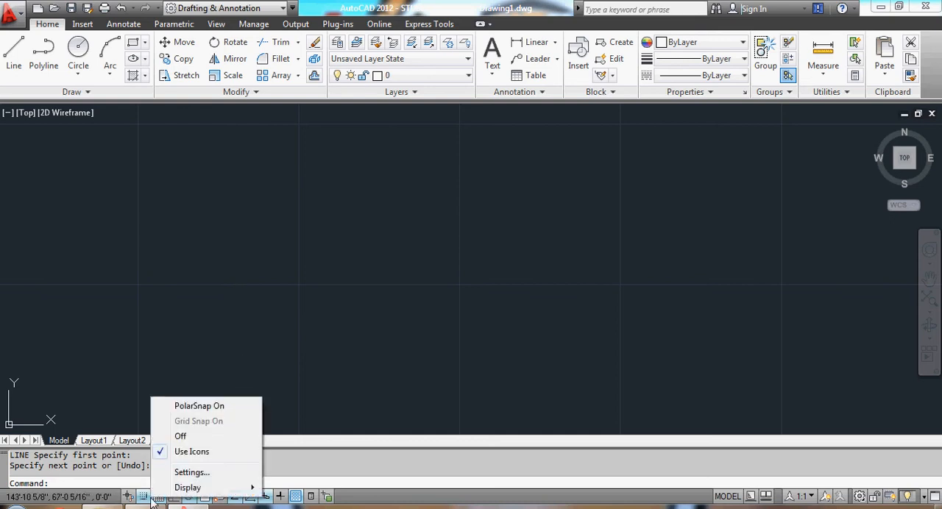
pyautogui.click(188, 473)
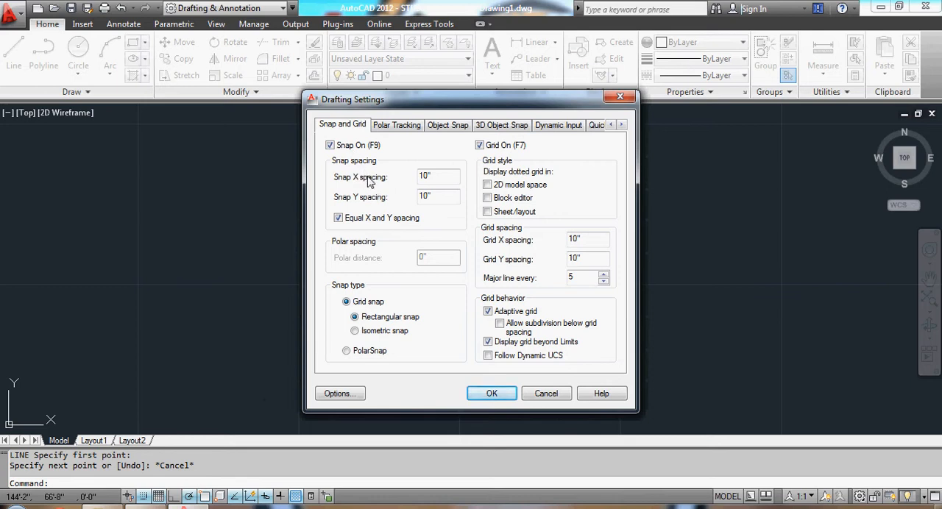
pyautogui.click(434, 183)
pyautogui.press('BackSpace')
pyautogui.press('BackSpace')
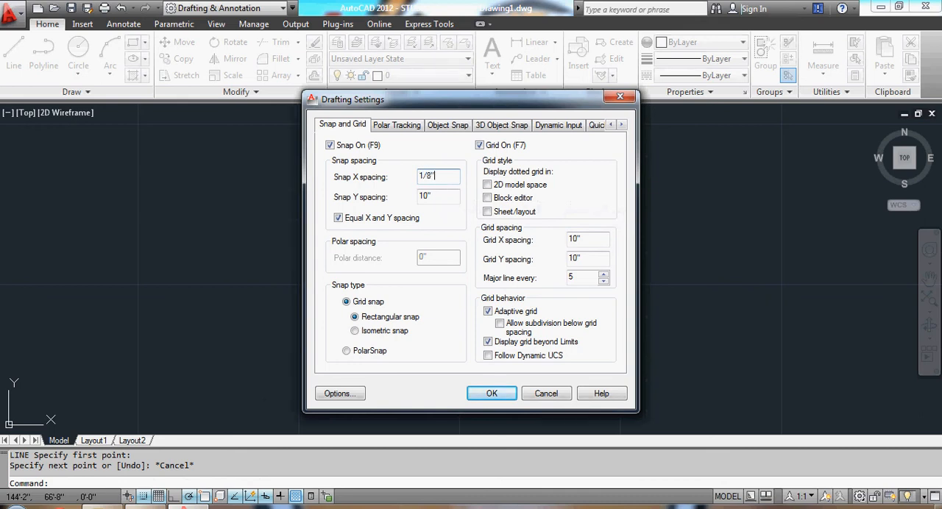
pyautogui.click(426, 197)
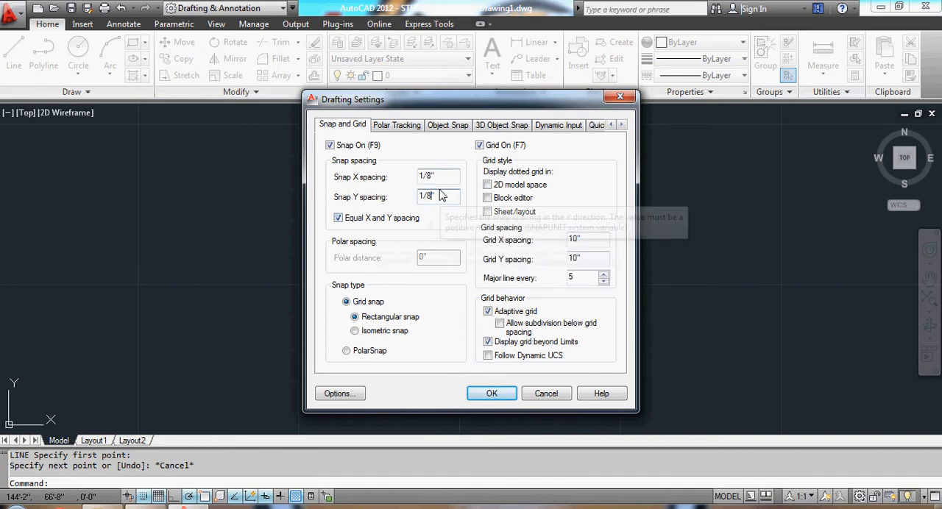
pyautogui.click(505, 396)
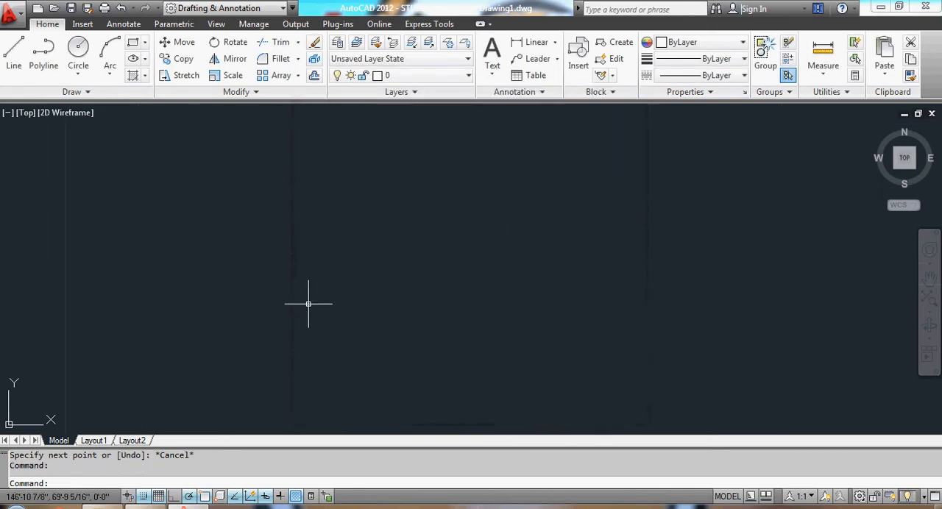
pyautogui.write('l')
pyautogui.press('Return')
pyautogui.click(258, 232)
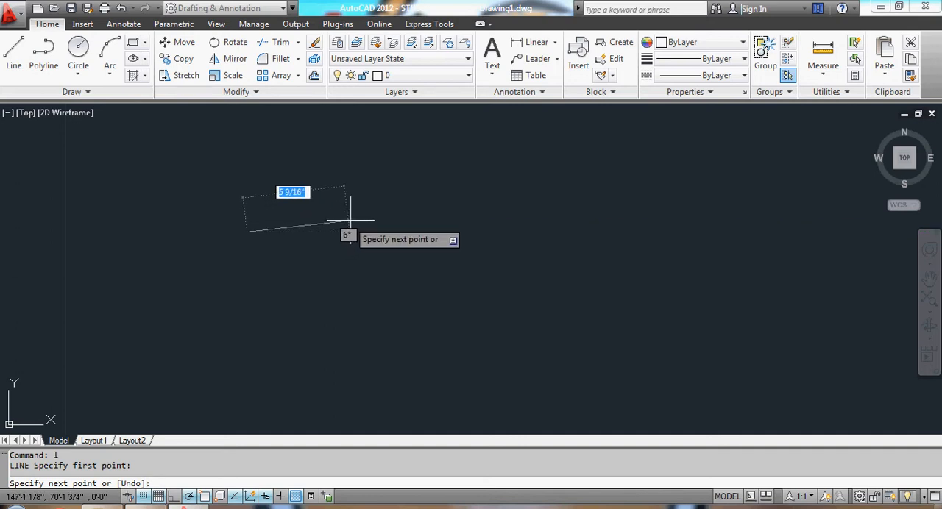
pyautogui.press('Escape')
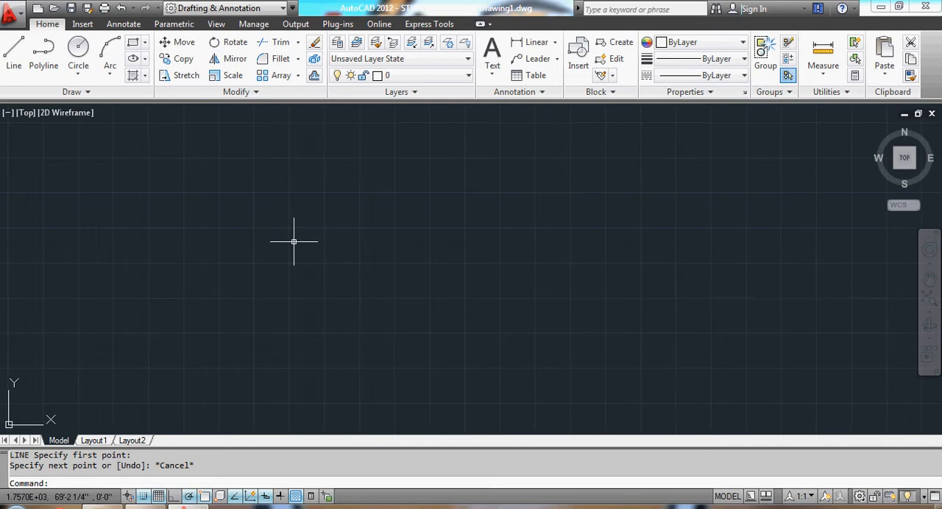
# Draw a horizontal line about 17' long across the lower middle of the drawing area.
pyautogui.scroll(-1, 299, 232)
pyautogui.scroll(-2, 299, 232)
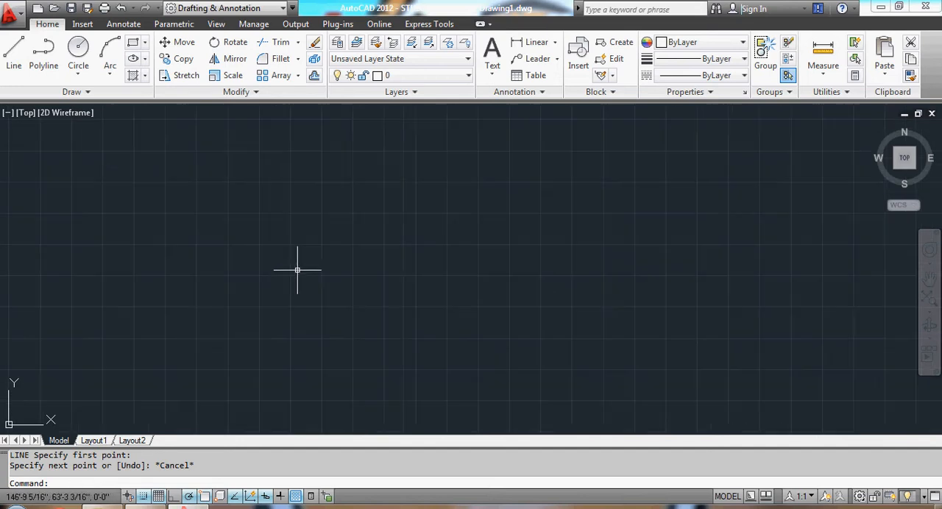
pyautogui.press('Escape')
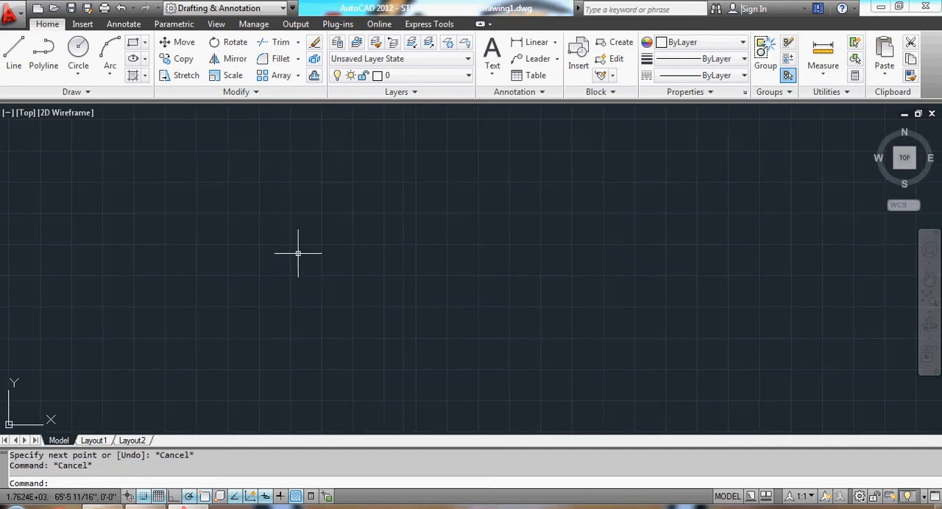
pyautogui.scroll(1, 307, 287)
pyautogui.scroll(1, 303, 309)
pyautogui.scroll(1, 296, 292)
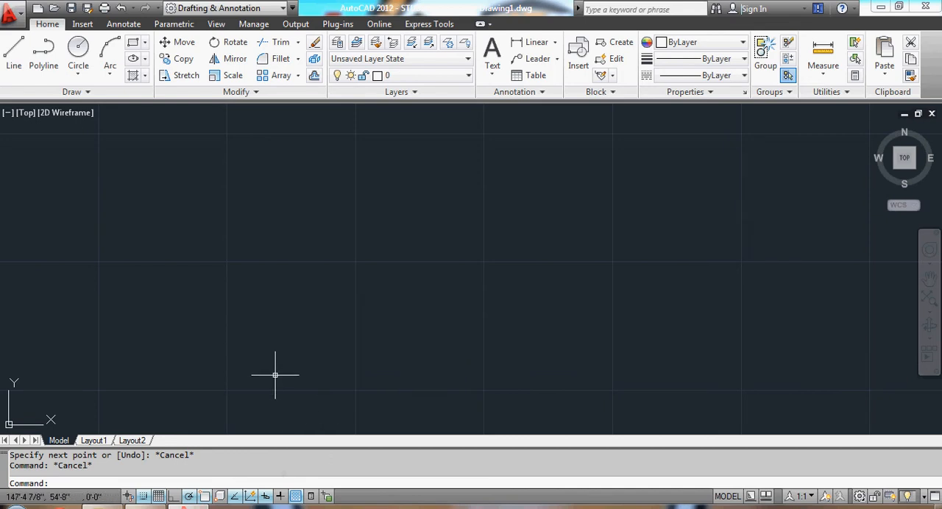
pyautogui.write('l')
pyautogui.press('Return')
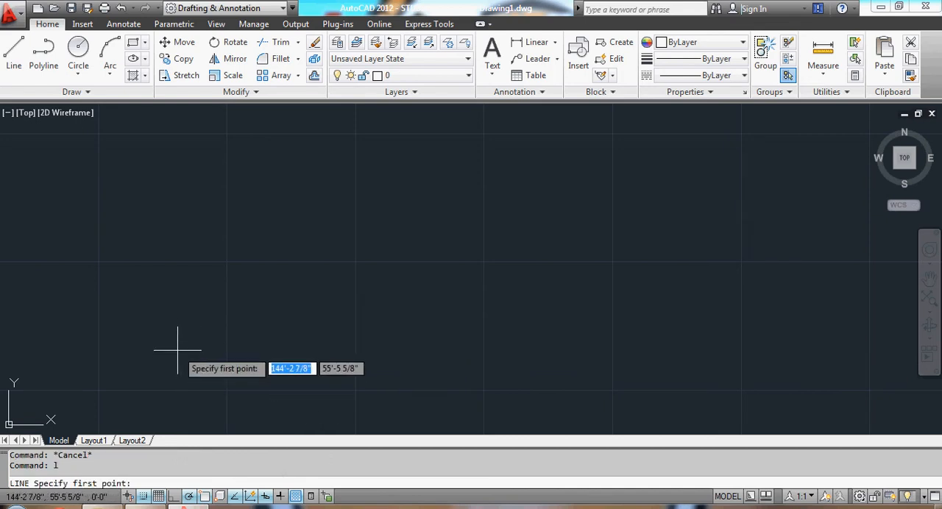
pyautogui.click(116, 317)
pyautogui.click(637, 316)
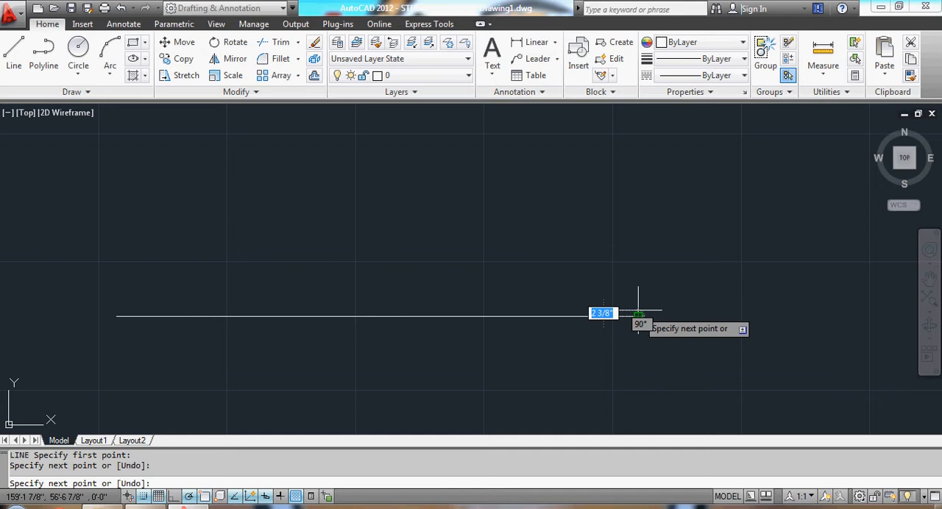
pyautogui.press('Escape')
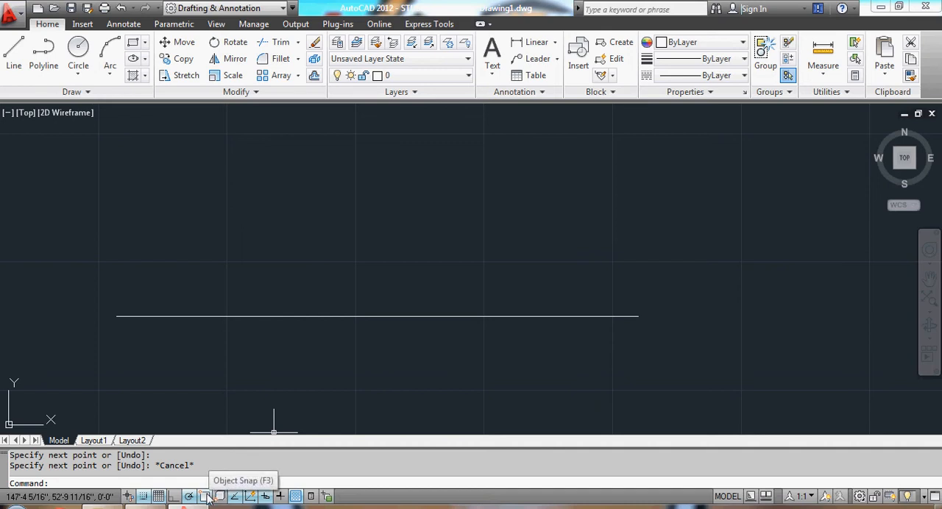
# Review the available object snap modes and which of them are active.
pyautogui.rightClick(209, 498)
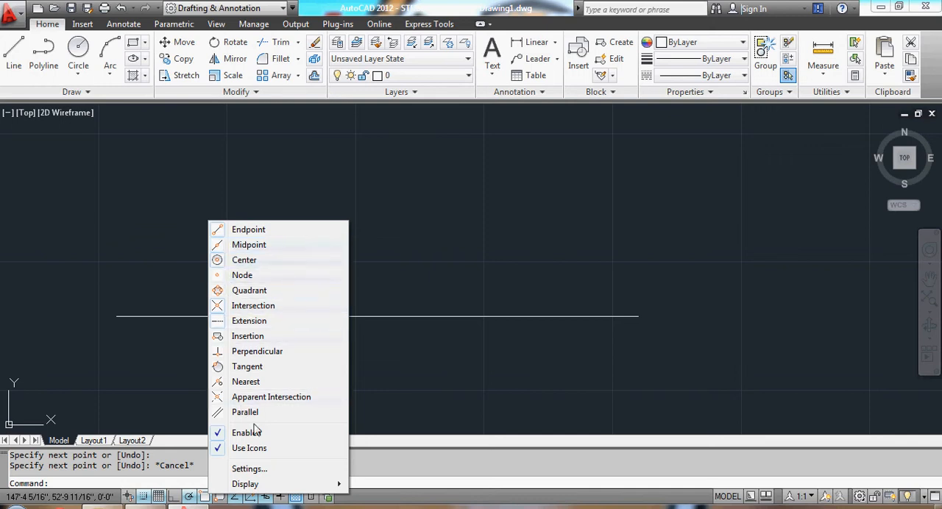
pyautogui.click(439, 398)
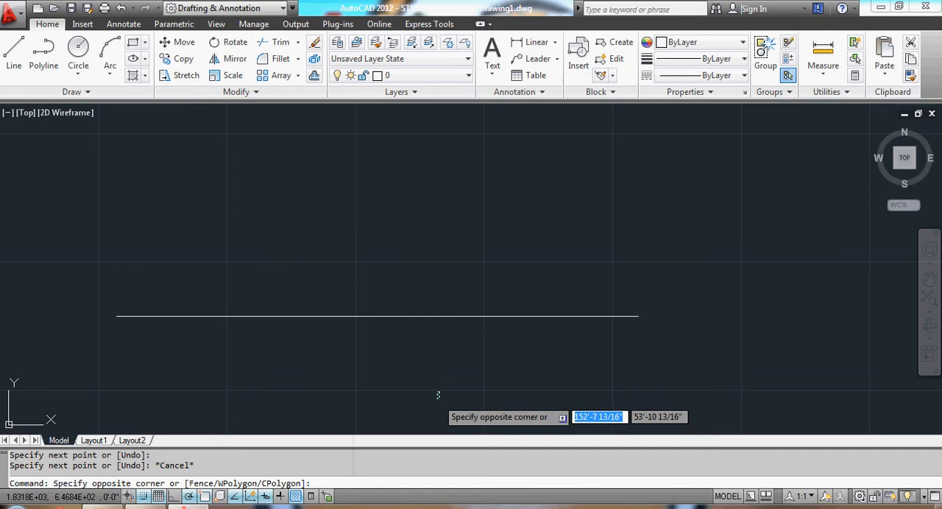
pyautogui.press('Escape')
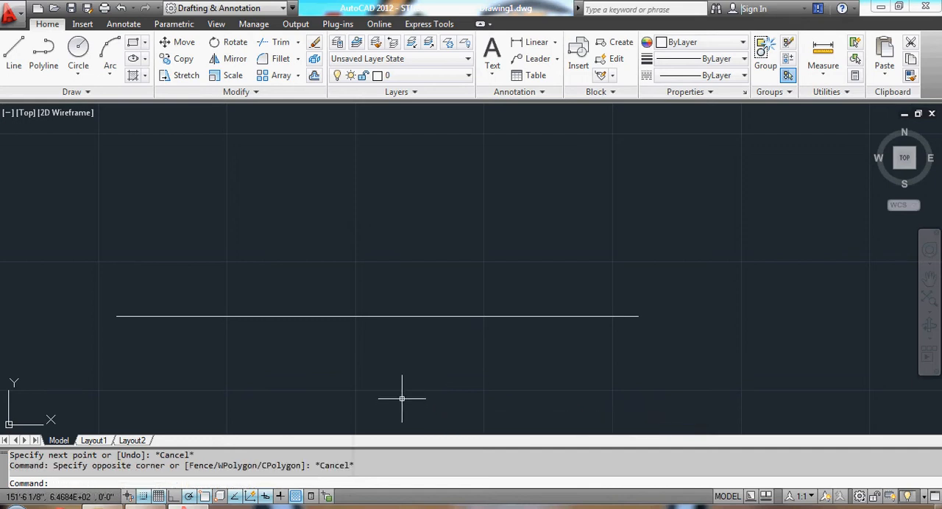
pyautogui.write('L')
pyautogui.press('Return')
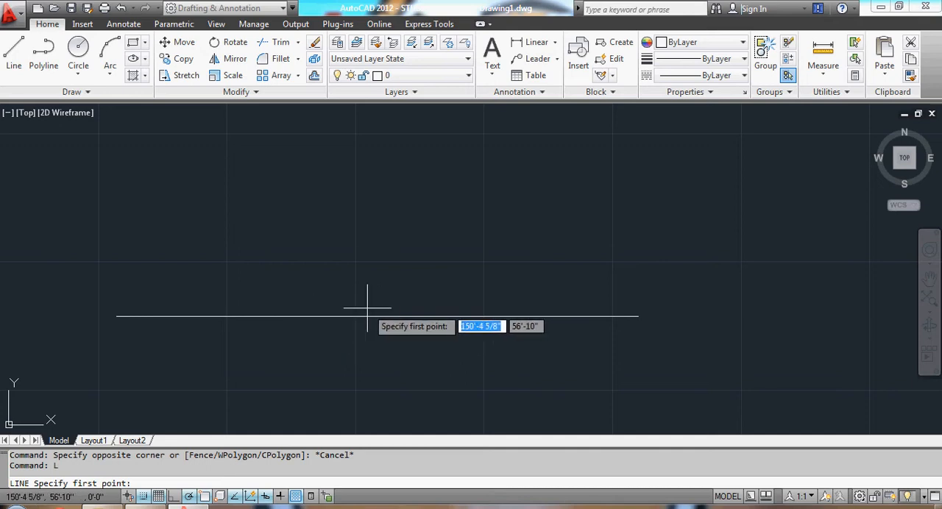
pyautogui.press('Escape')
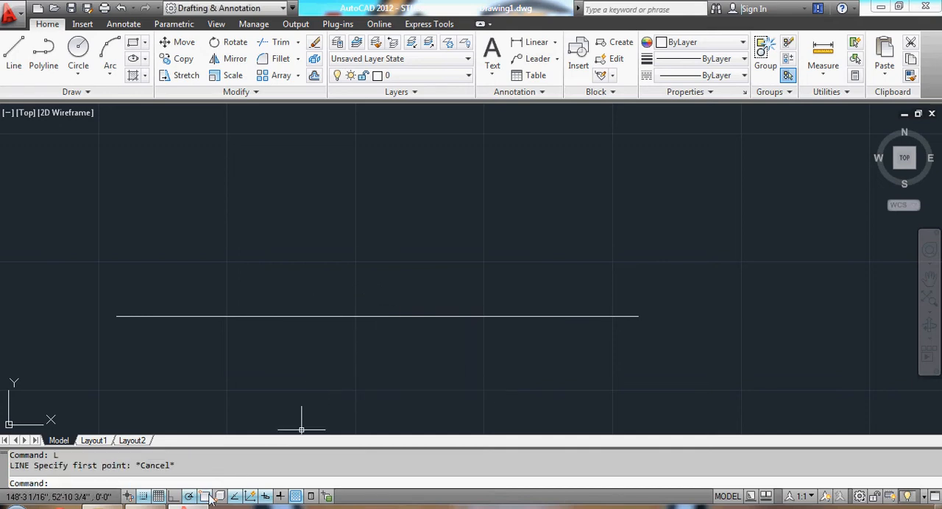
# Enable the Midpoint object snap.
pyautogui.rightClick(209, 498)
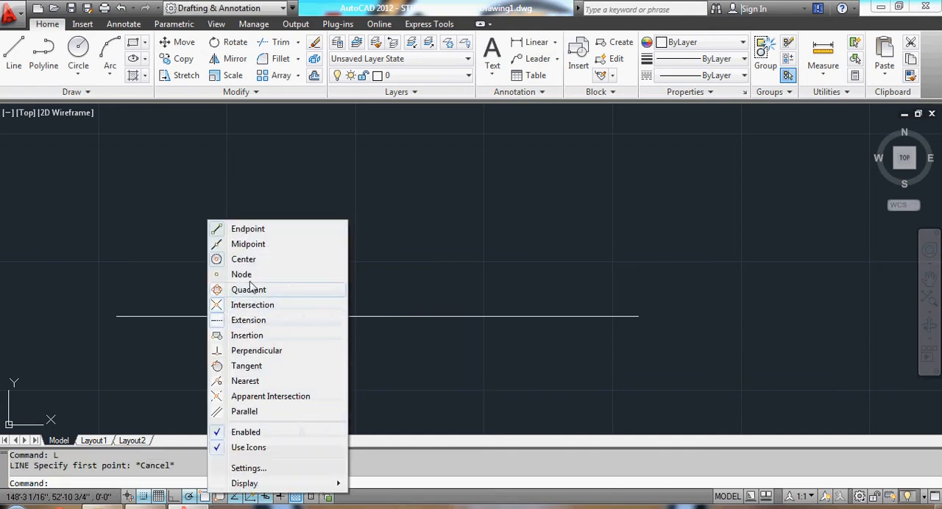
pyautogui.click(255, 246)
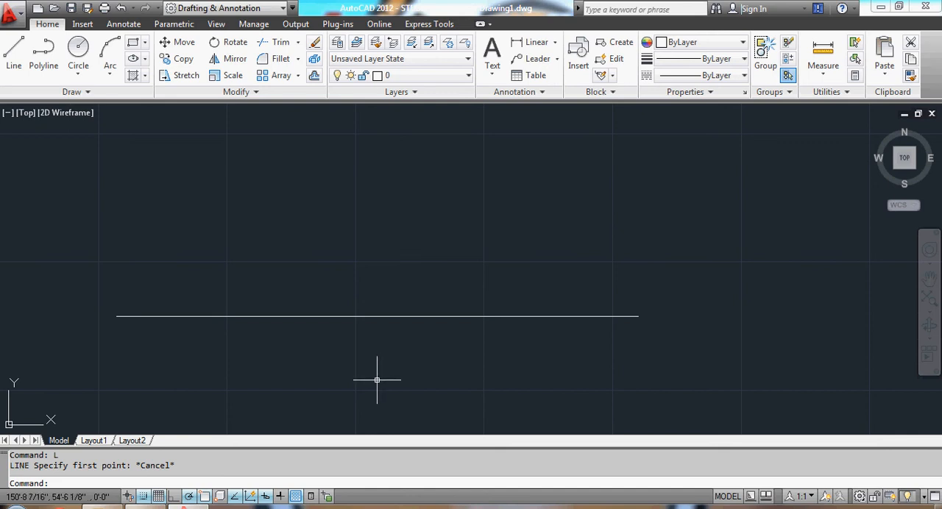
pyautogui.write('l')
pyautogui.press('Return')
pyautogui.write('n')
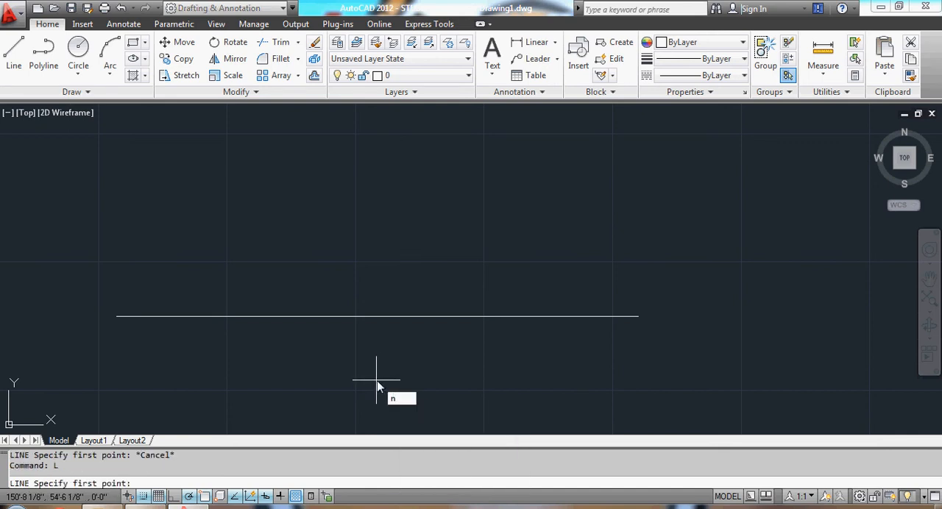
pyautogui.press('Escape')
# Draw a vertical line about 6' long straight up from the midpoint of the horizontal line.
pyautogui.write('l')
pyautogui.press('Return')
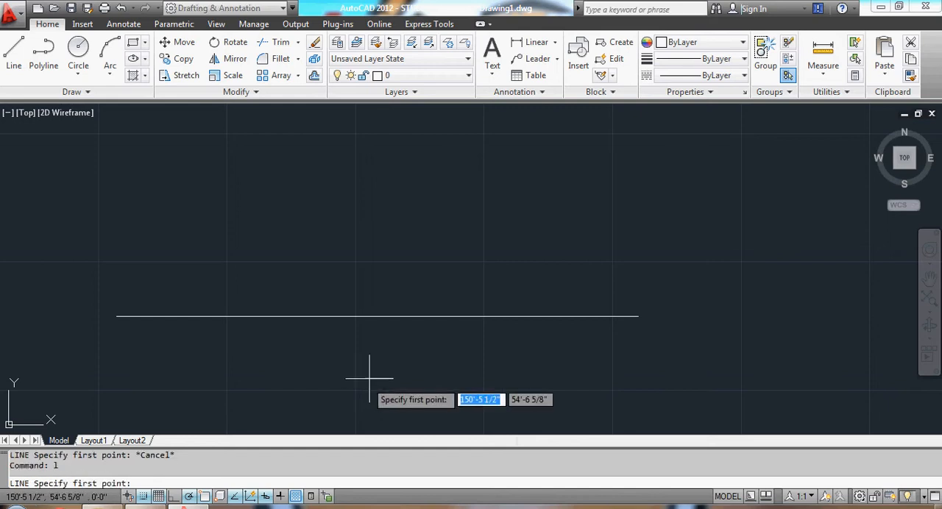
pyautogui.click(377, 317)
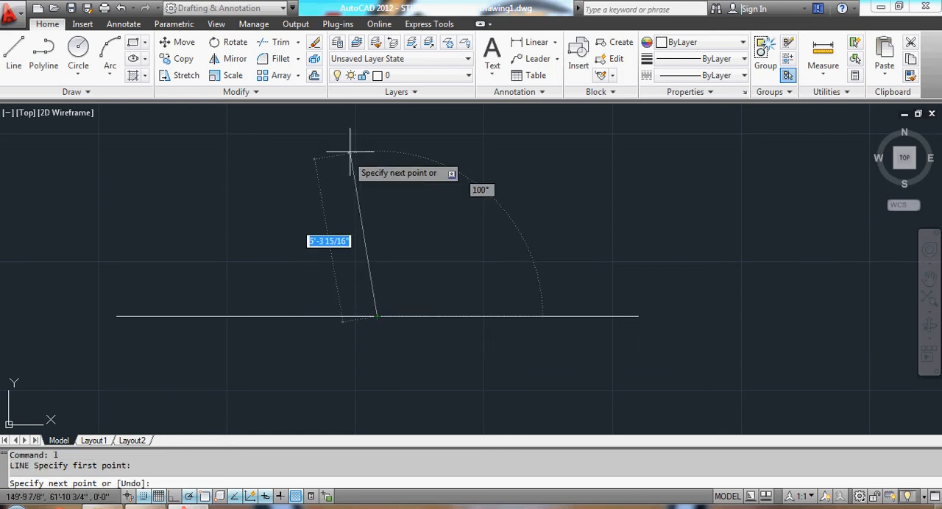
pyautogui.click(376, 135)
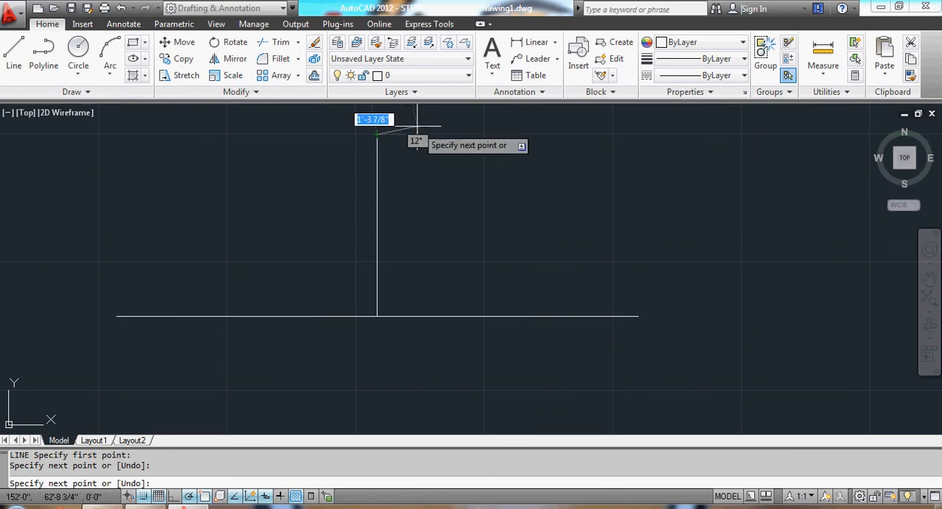
pyautogui.press('Escape')
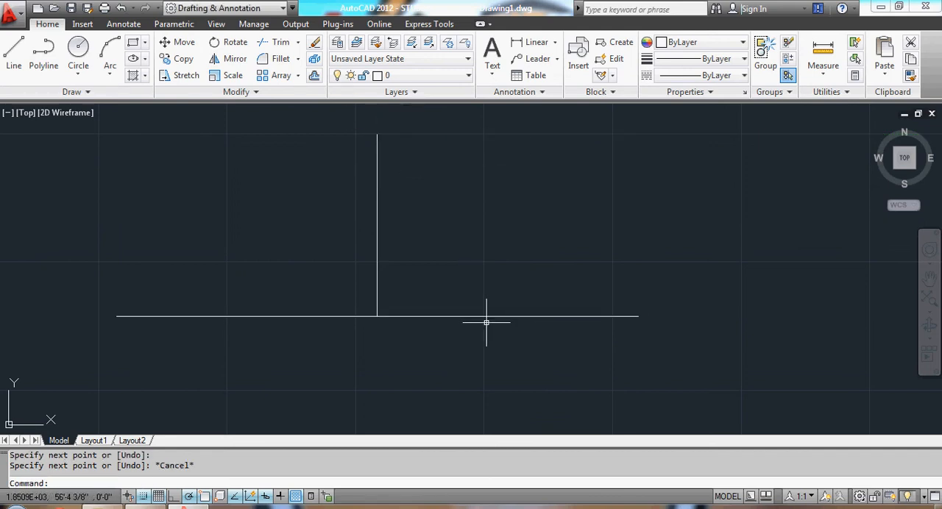
# Erase the horizontal line and the vertical line standing on it.
pyautogui.click(98, 123)
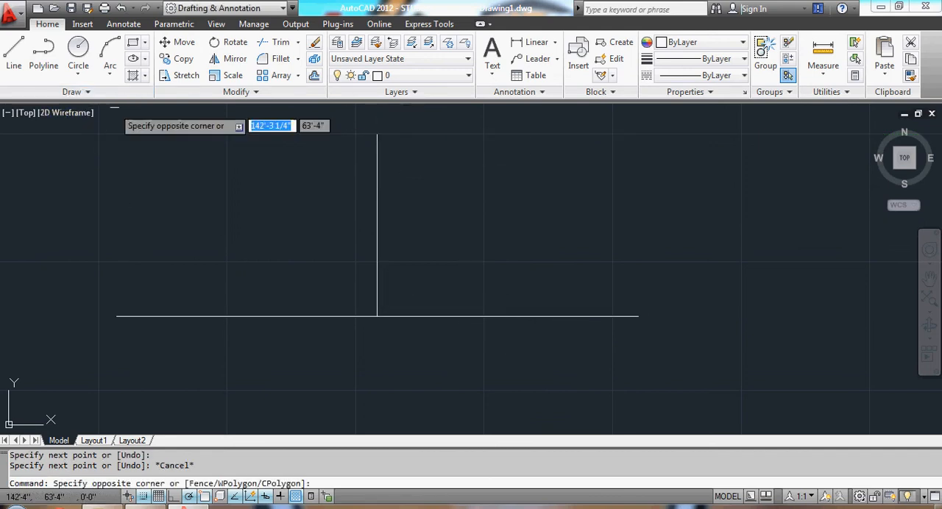
pyautogui.click(687, 391)
pyautogui.press('Delete')
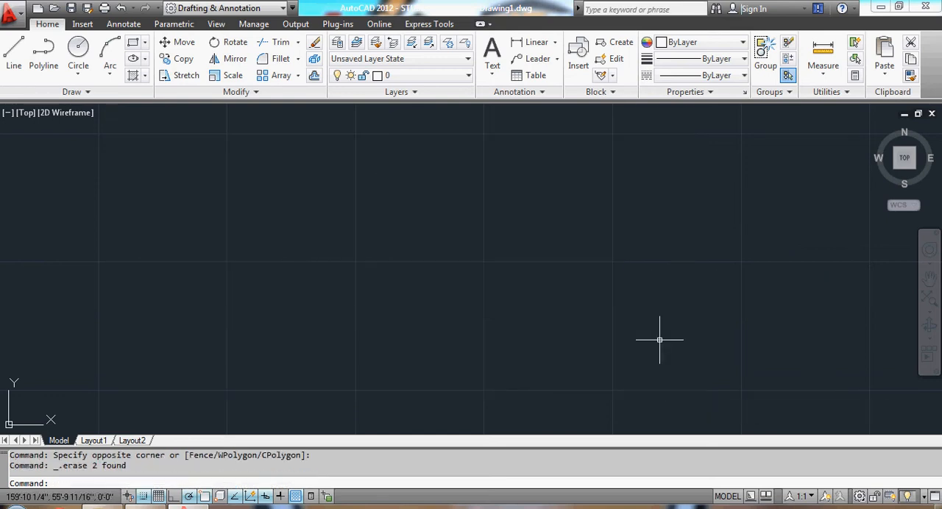
# Draw a new horizontal line about 14'-8" long across the middle of the drawing area.
pyautogui.write('l')
pyautogui.press('Return')
pyautogui.click(156, 296)
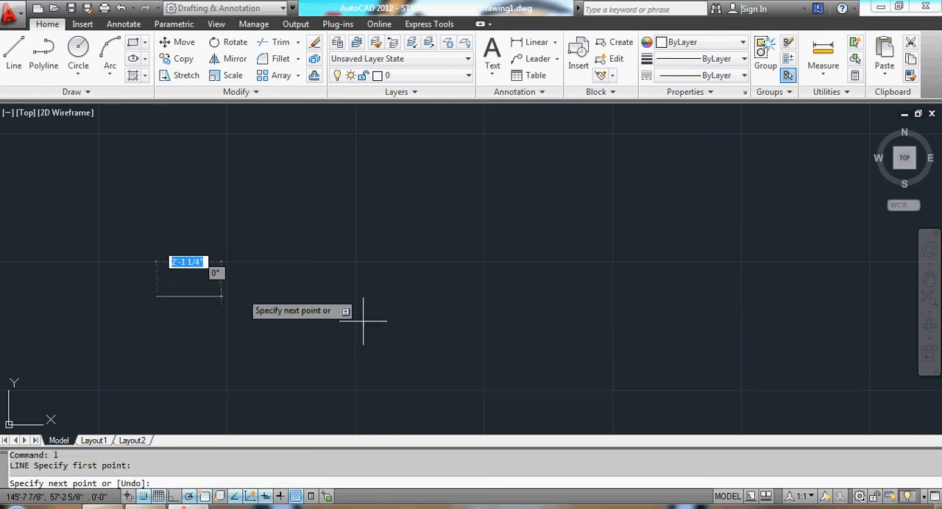
pyautogui.click(609, 297)
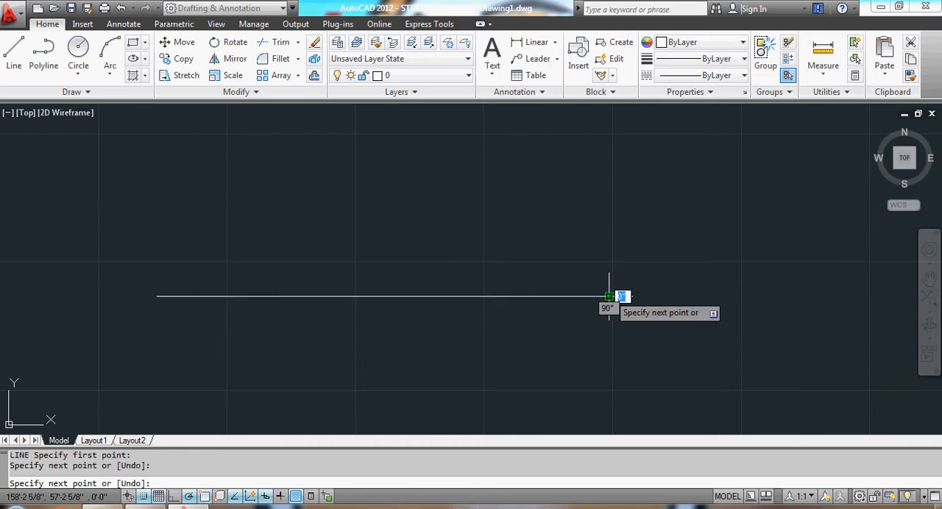
pyautogui.press('Escape')
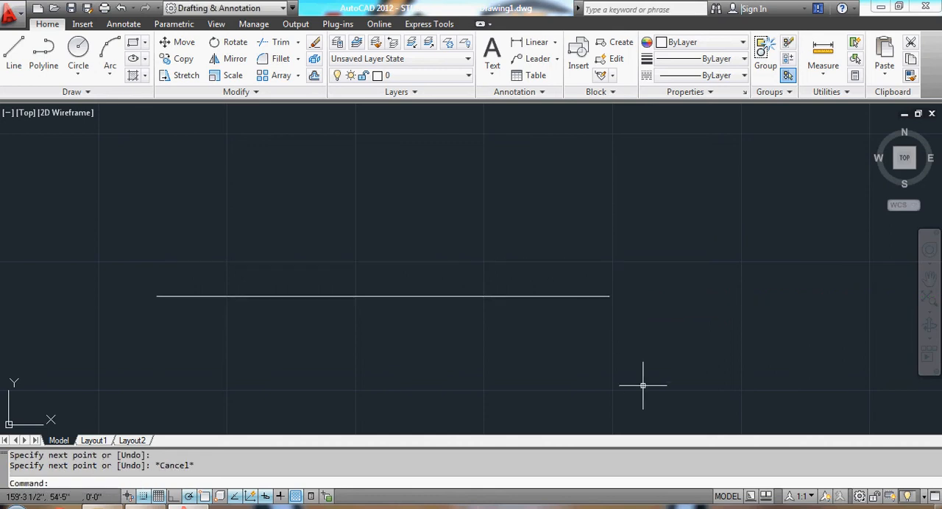
# Draw a 5' vertical line straight up from the midpoint of the horizontal line.
pyautogui.rightClick(206, 499)
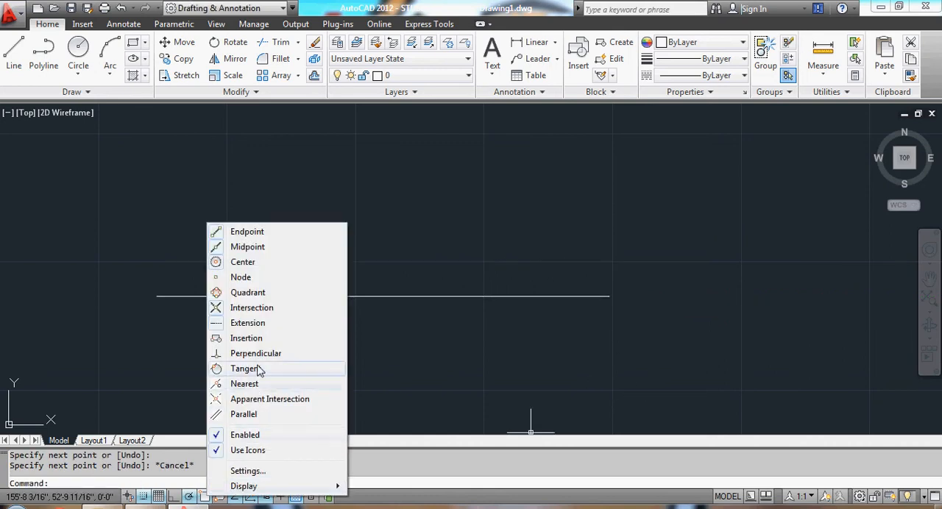
pyautogui.click(448, 370)
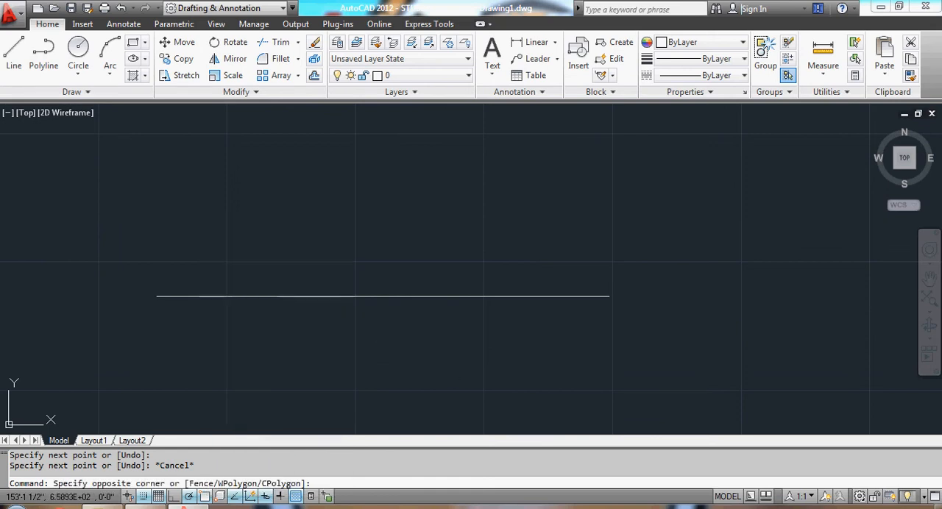
pyautogui.press('Escape')
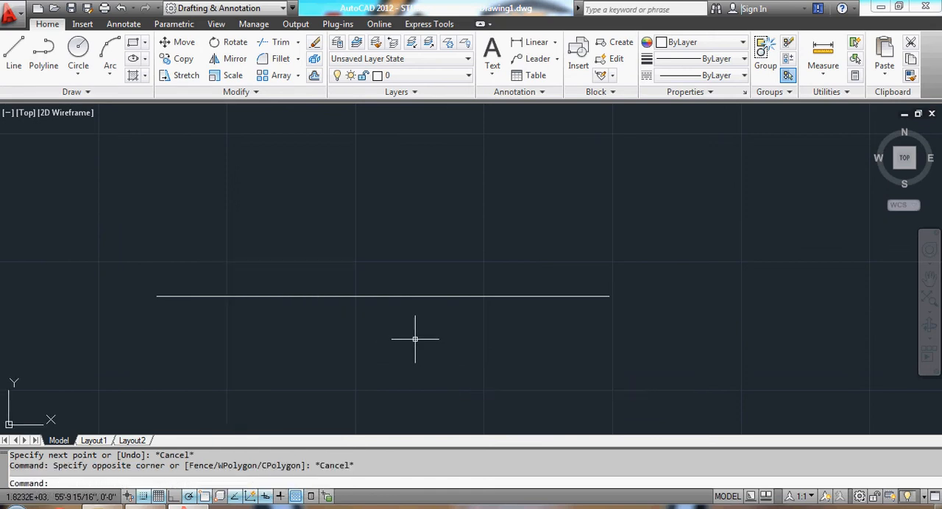
pyautogui.write('l')
pyautogui.press('Return')
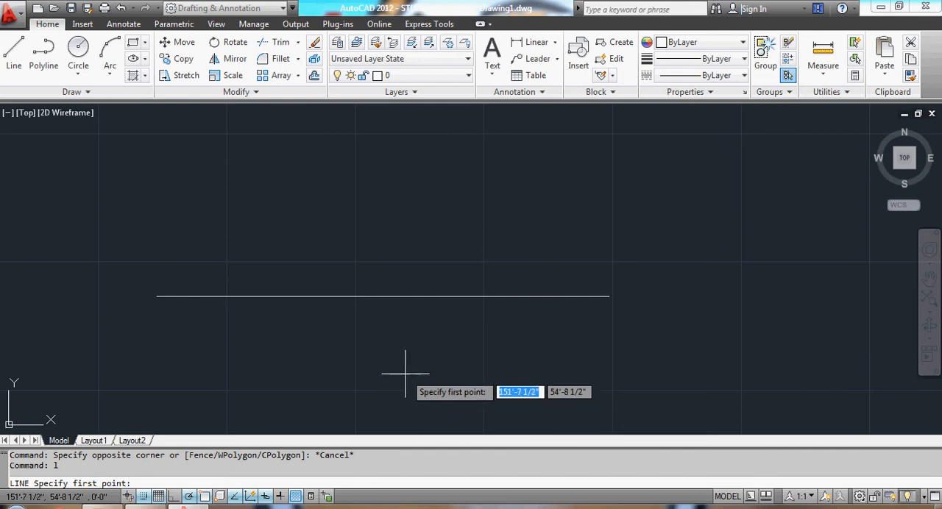
pyautogui.click(382, 296)
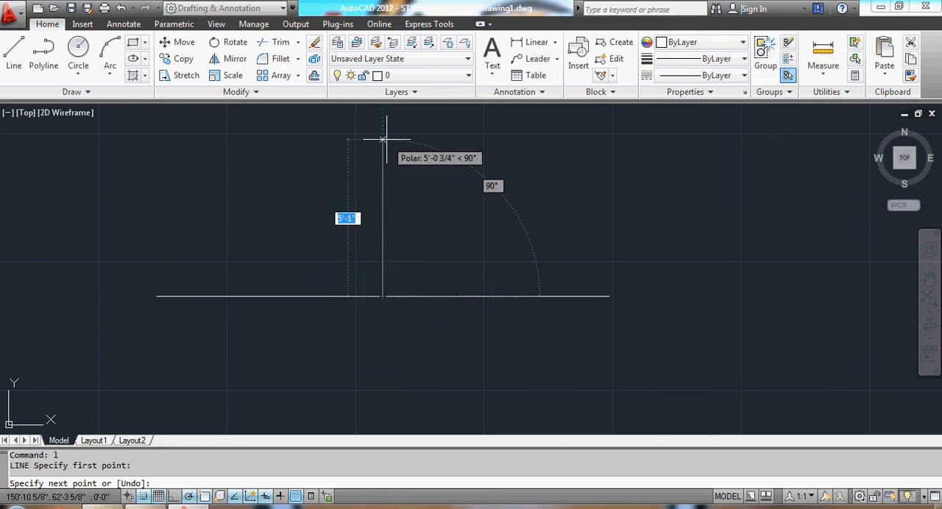
pyautogui.write("5'")
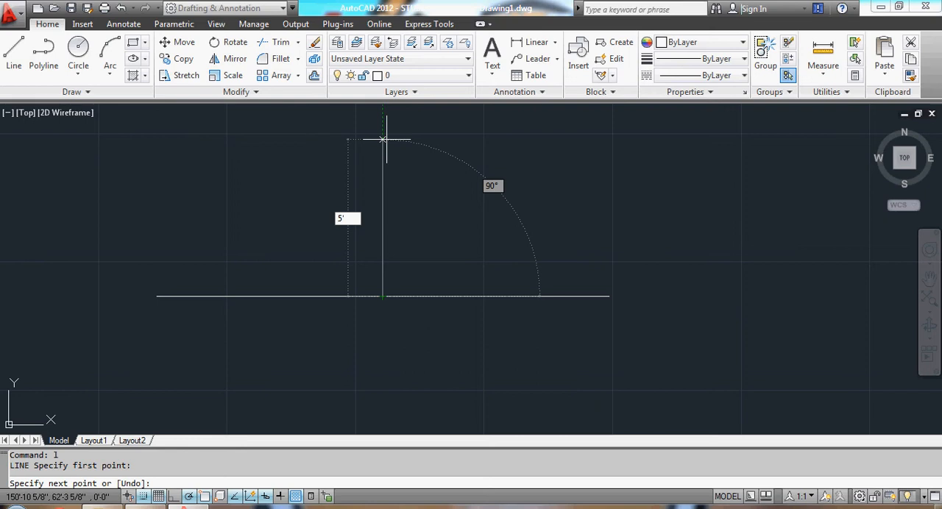
pyautogui.press('Return')
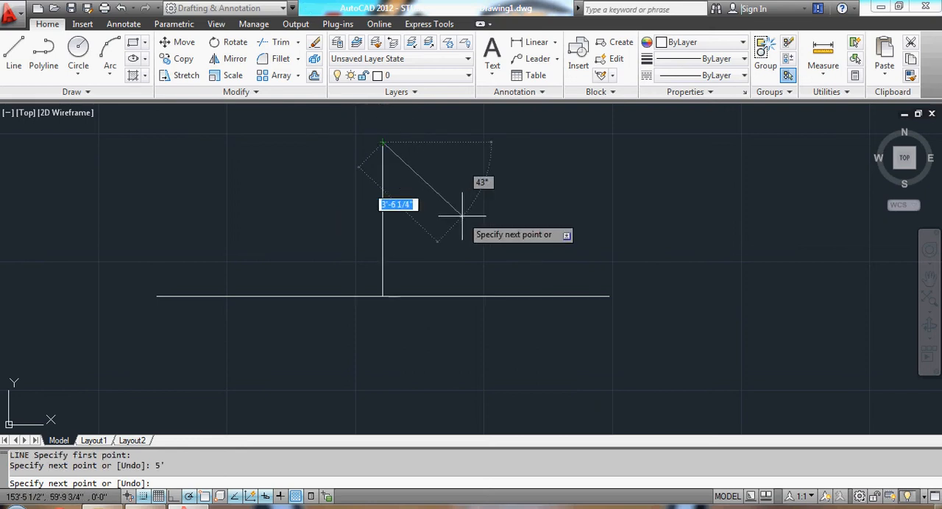
pyautogui.press('Escape')
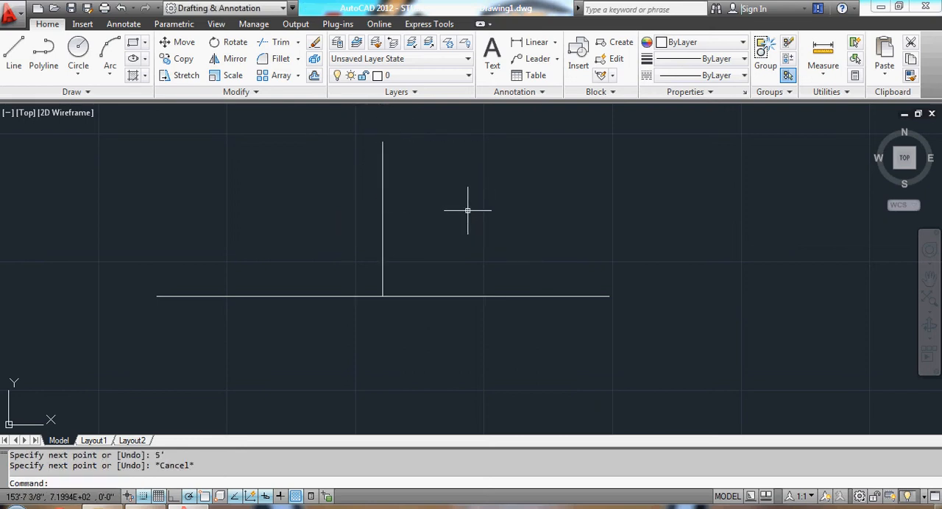
# Erase the horizontal line together with the 5' vertical line.
pyautogui.click(107, 116)
pyautogui.click(662, 344)
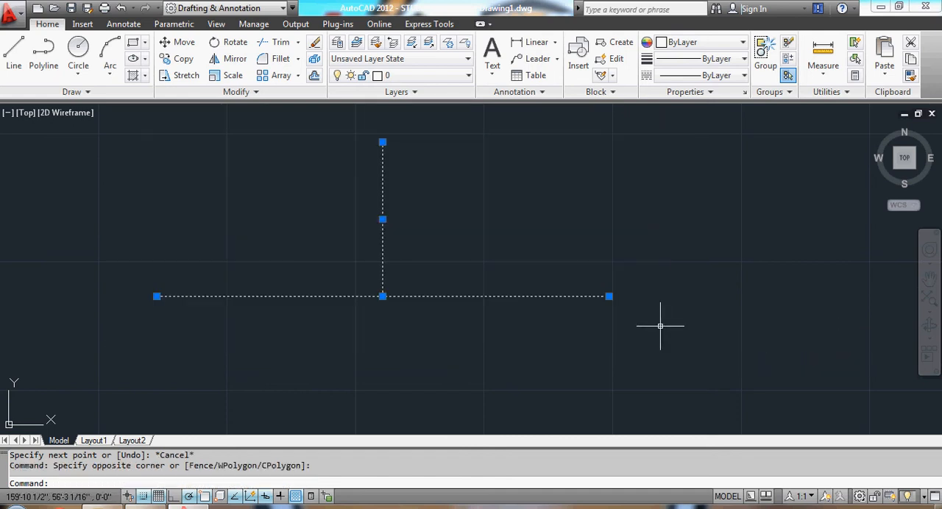
pyautogui.press('Delete')
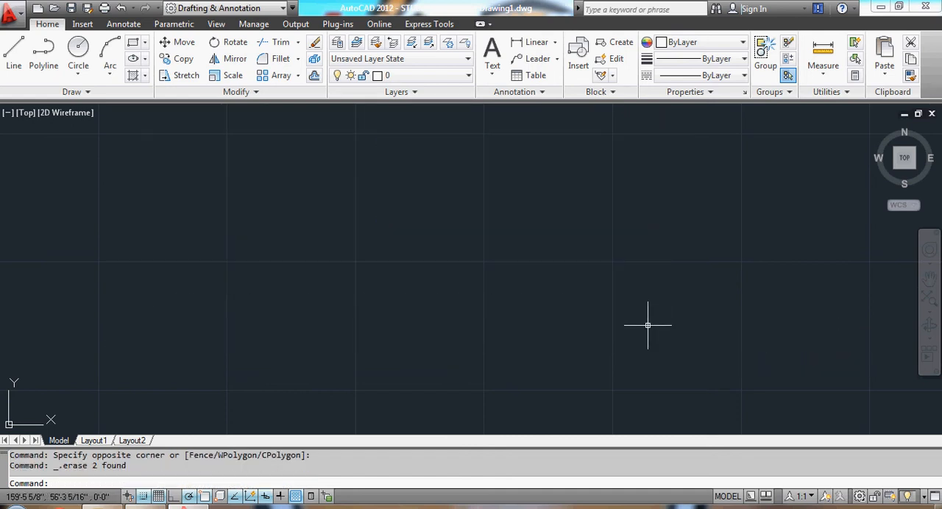
# Draw a 10' line rising to the right at about 21°, setting only its length exactly.
pyautogui.write('l')
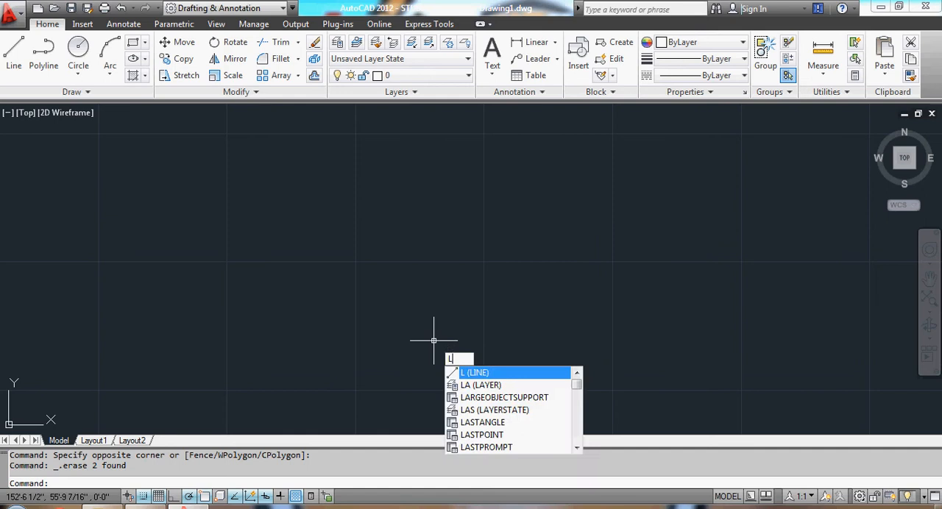
pyautogui.press('Return')
pyautogui.click(129, 348)
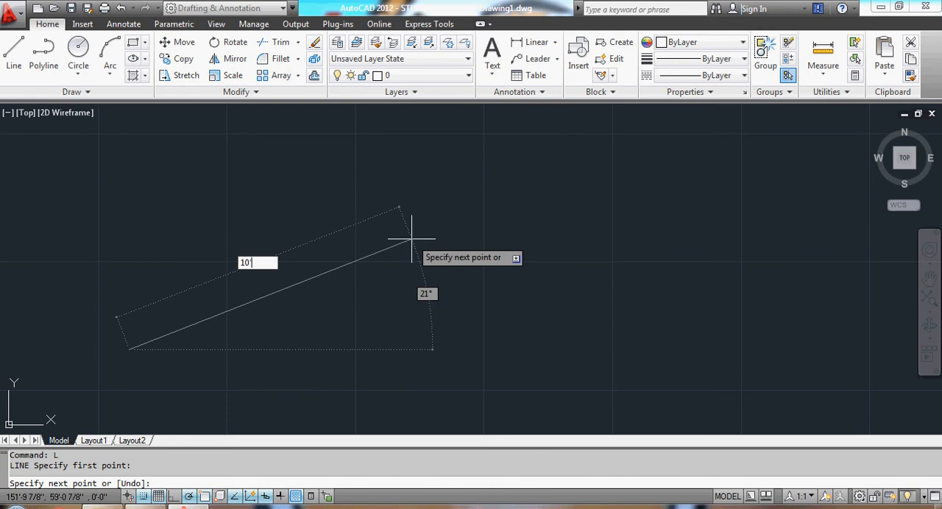
pyautogui.press('Return')
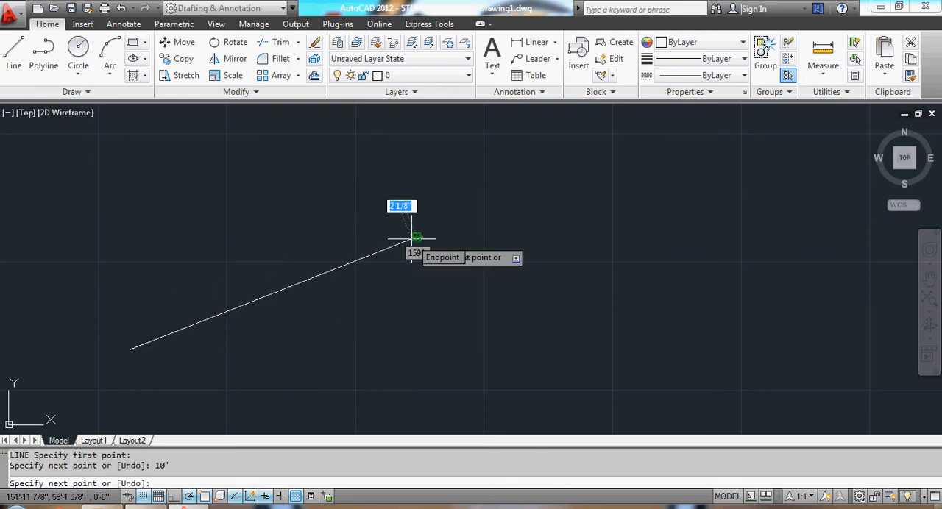
pyautogui.press('Return')
# Erase the sloping 10' line.
pyautogui.click(55, 189)
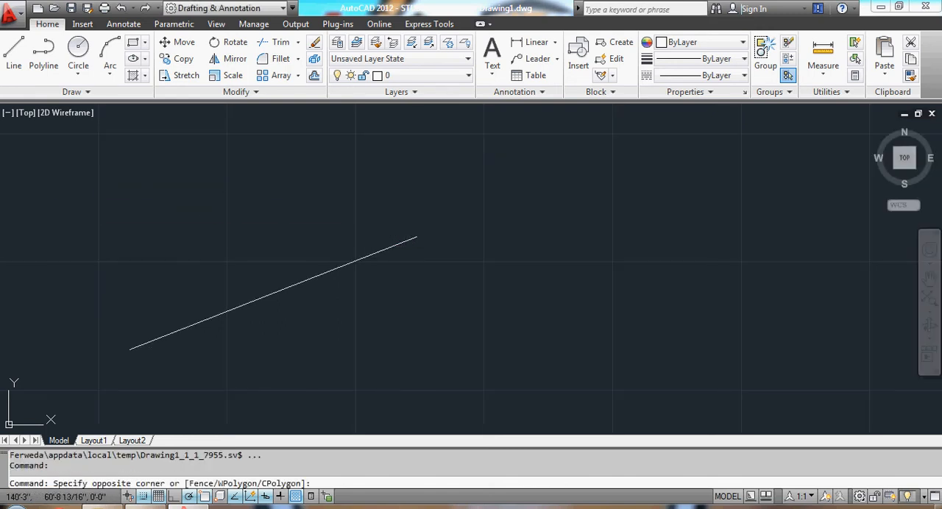
pyautogui.click(642, 421)
pyautogui.press('Delete')
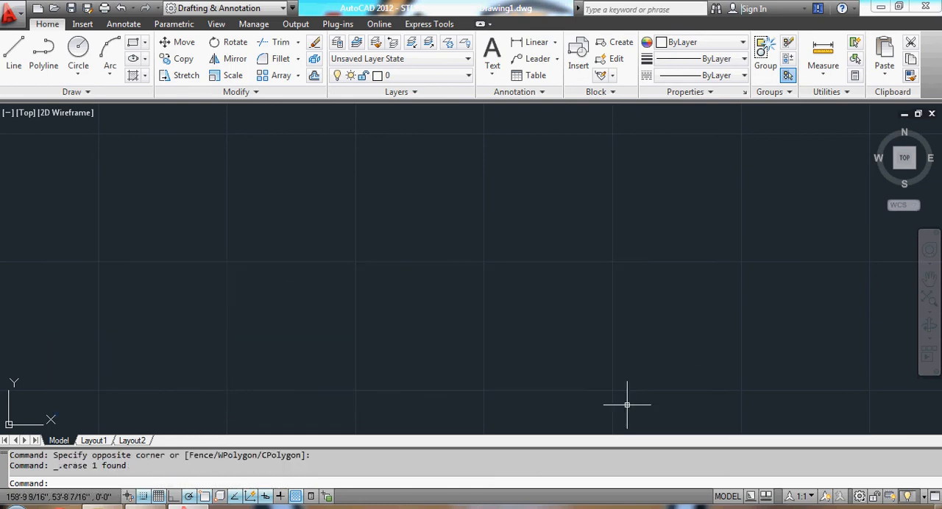
# Draw a line 10' long at an exact angle of 30°, rising to the right from the lower part of the drawing area.
pyautogui.write('l')
pyautogui.press('Return')
pyautogui.click(224, 369)
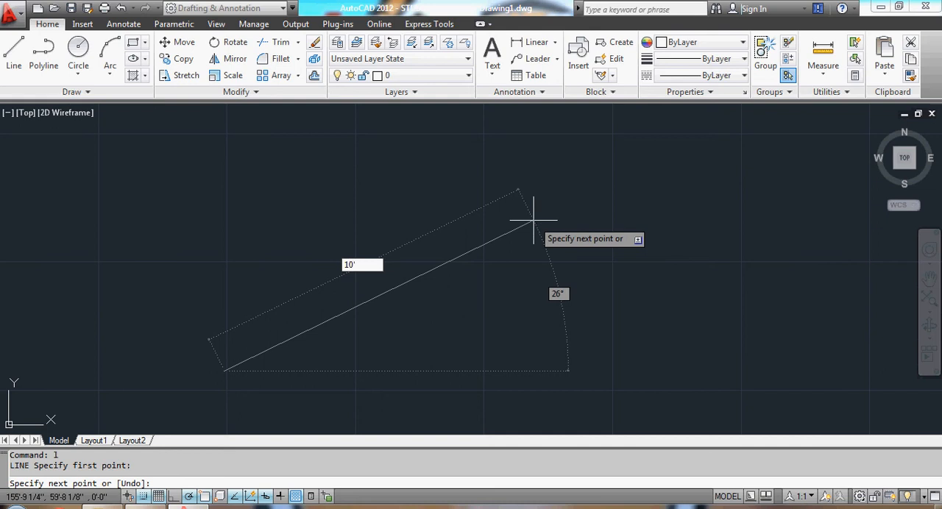
pyautogui.press('Tab')
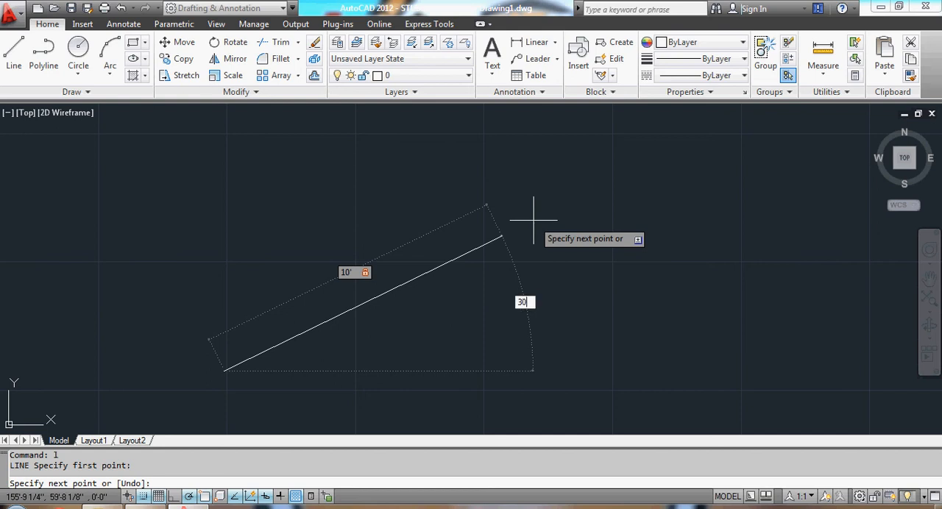
pyautogui.press('Return')
pyautogui.press('Escape')
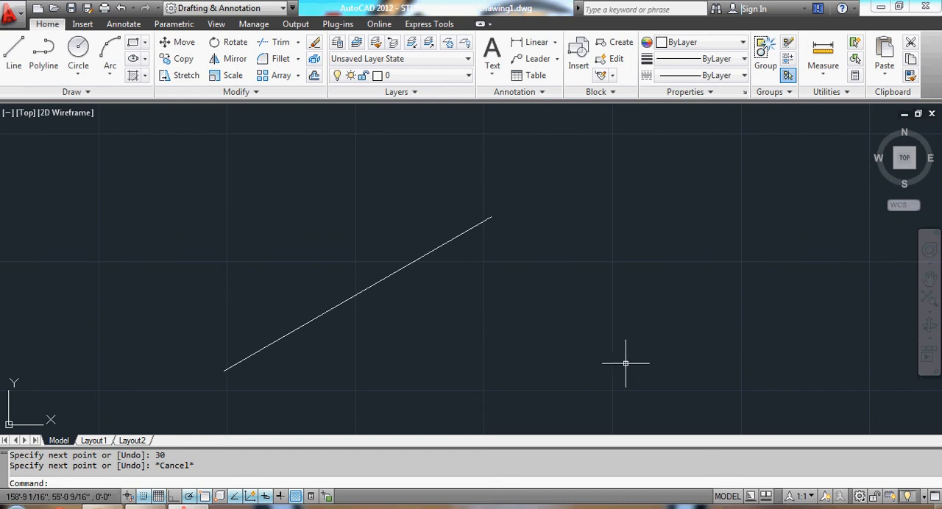
# Enable the Parallel object snap.
pyautogui.rightClick(207, 498)
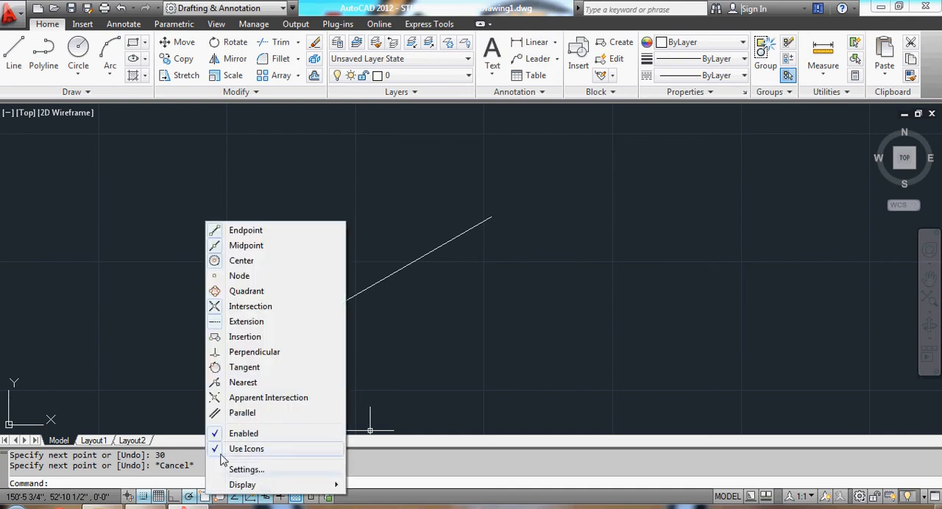
pyautogui.click(236, 415)
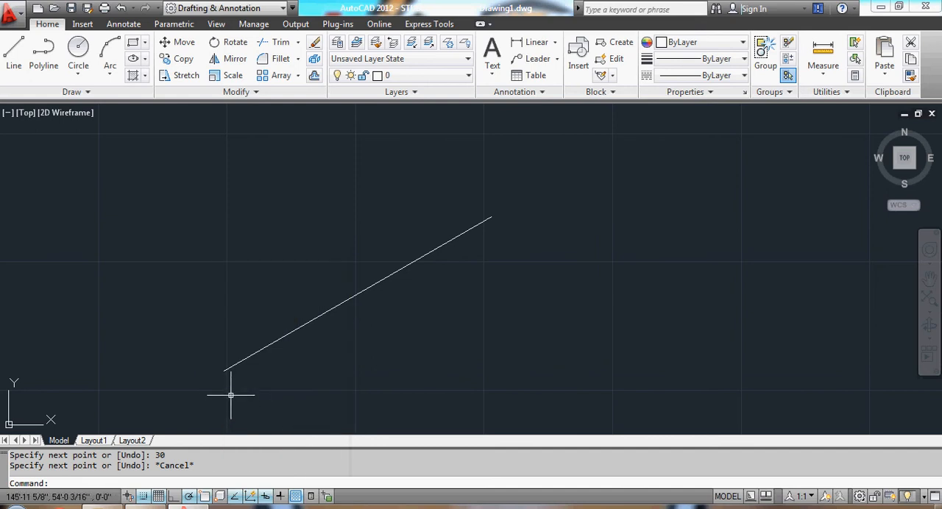
# Draw a 6' horizontal line to the right from the lower endpoint of the 30° line.
pyautogui.write('l')
pyautogui.press('Return')
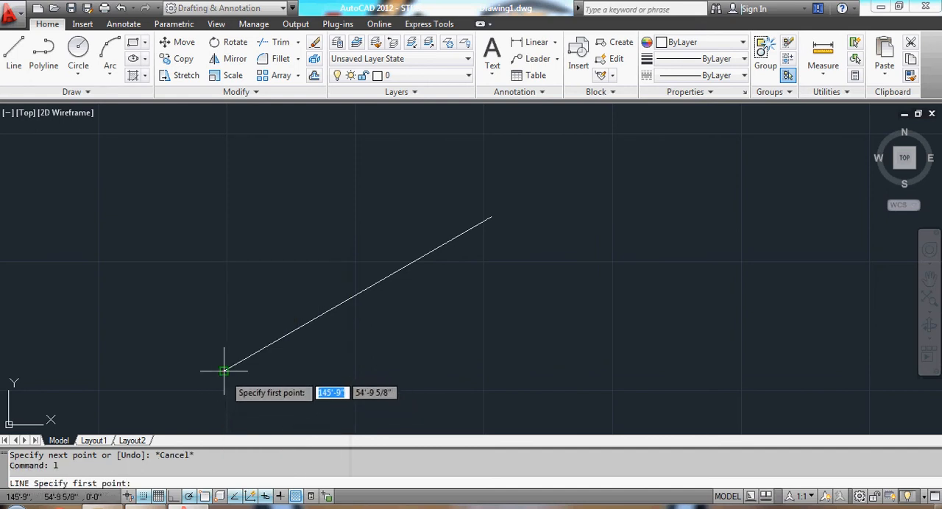
pyautogui.rightClick(208, 497)
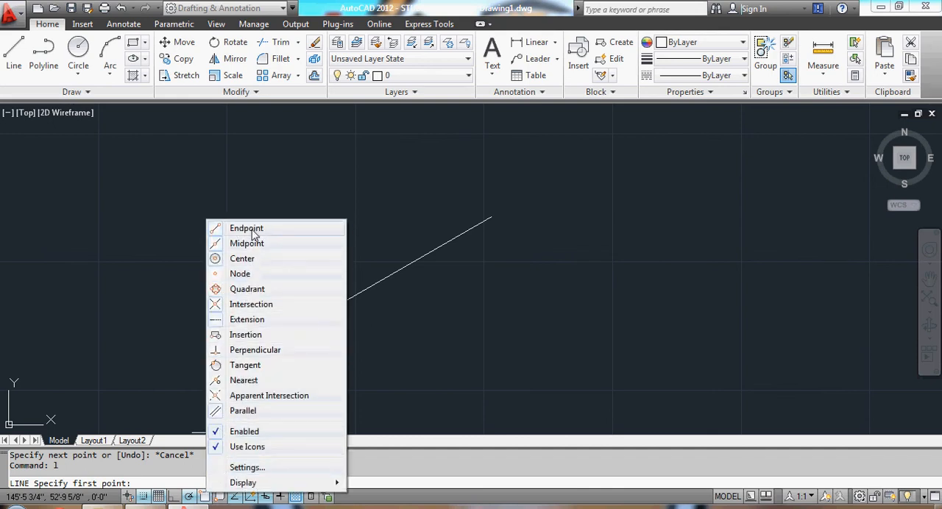
pyautogui.click(497, 355)
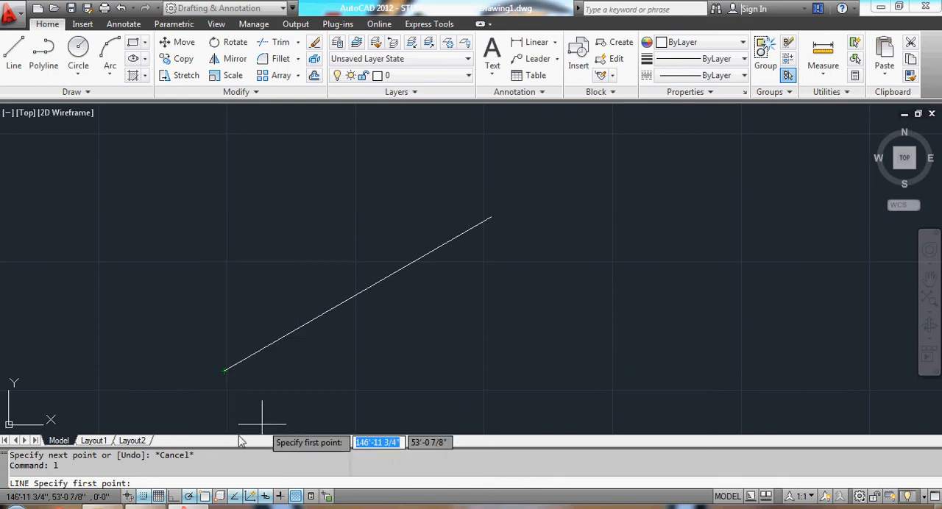
pyautogui.click(224, 371)
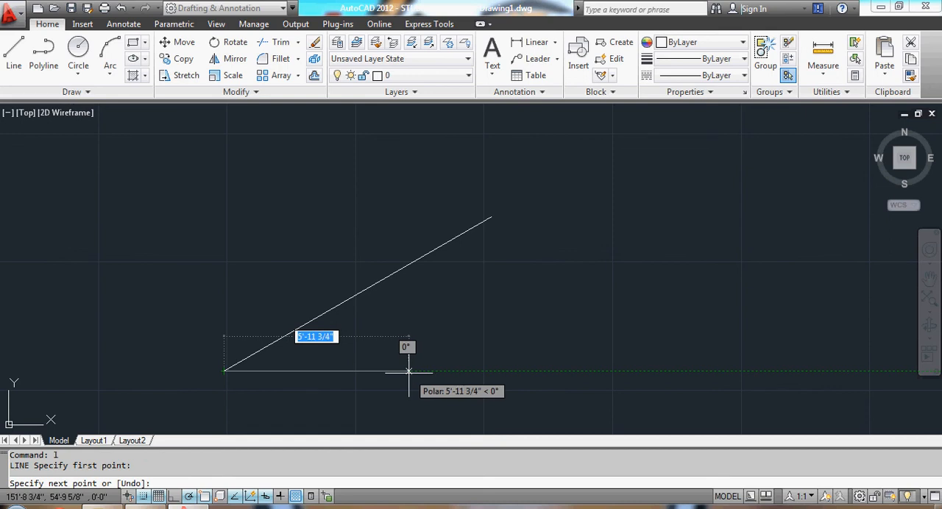
pyautogui.write('6')
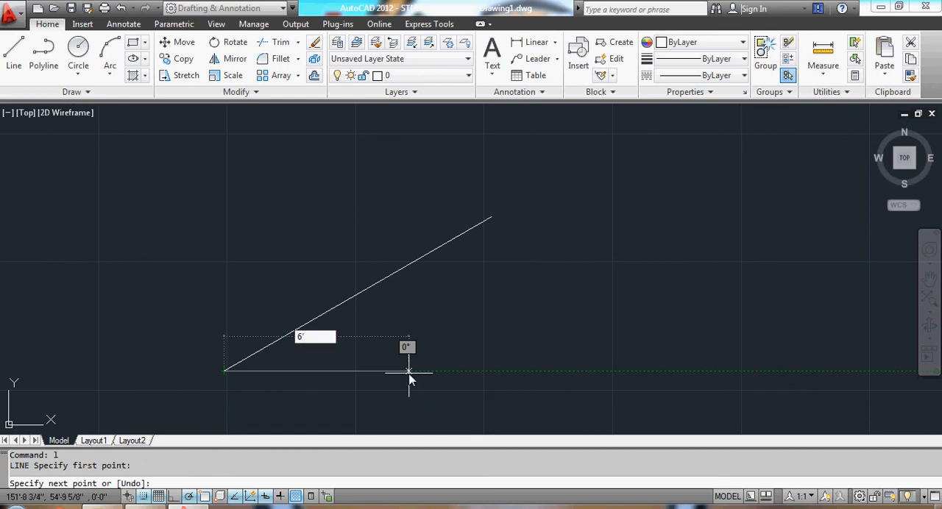
pyautogui.write("'")
pyautogui.press('Return')
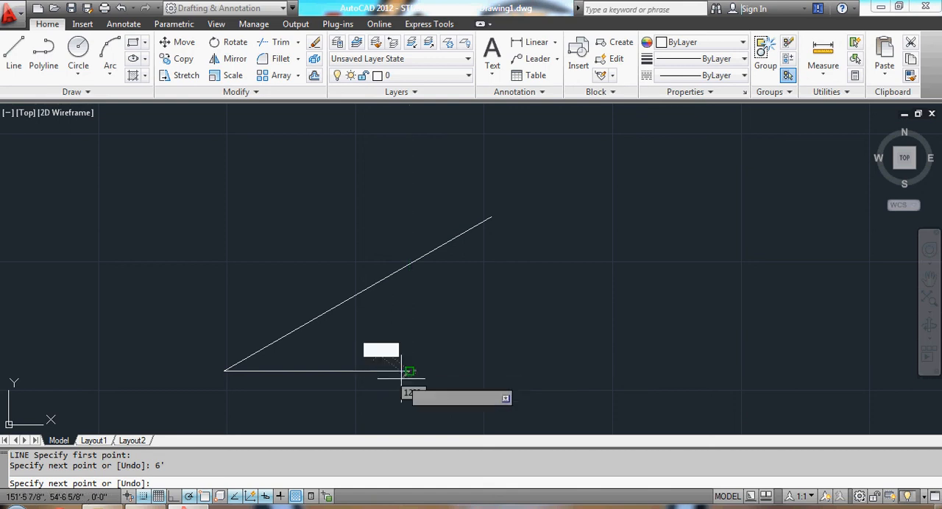
# Continue from the right end of the 6' line with a 10' segment parallel to the 30° line, then end the Line command.
pyautogui.rightClick(204, 497)
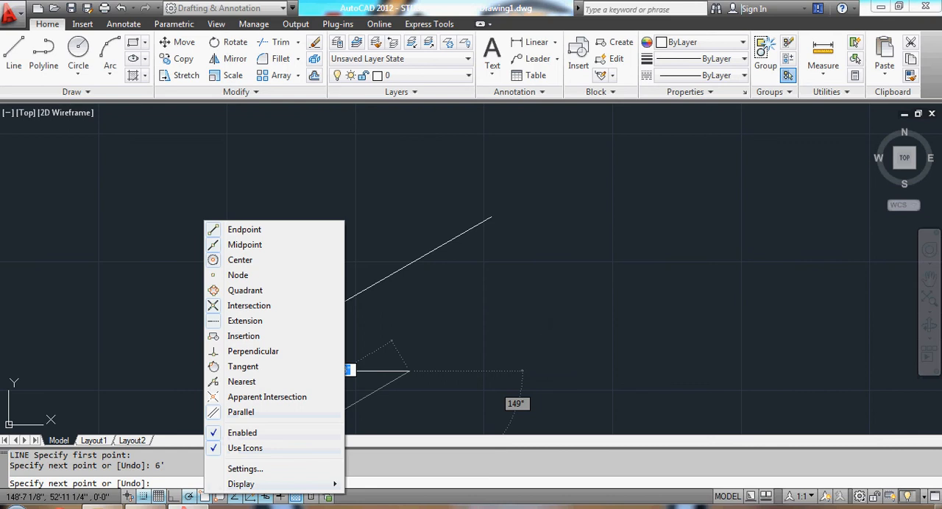
pyautogui.click(547, 322)
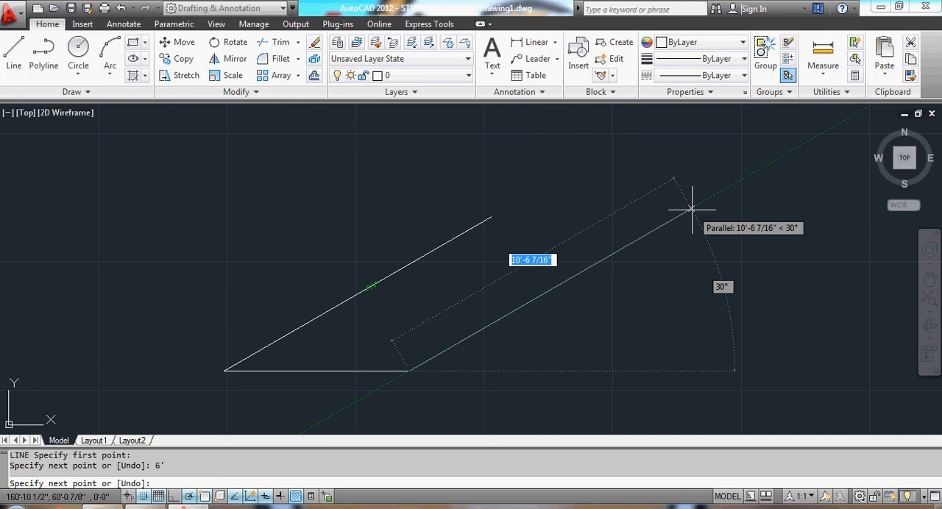
pyautogui.write('10')
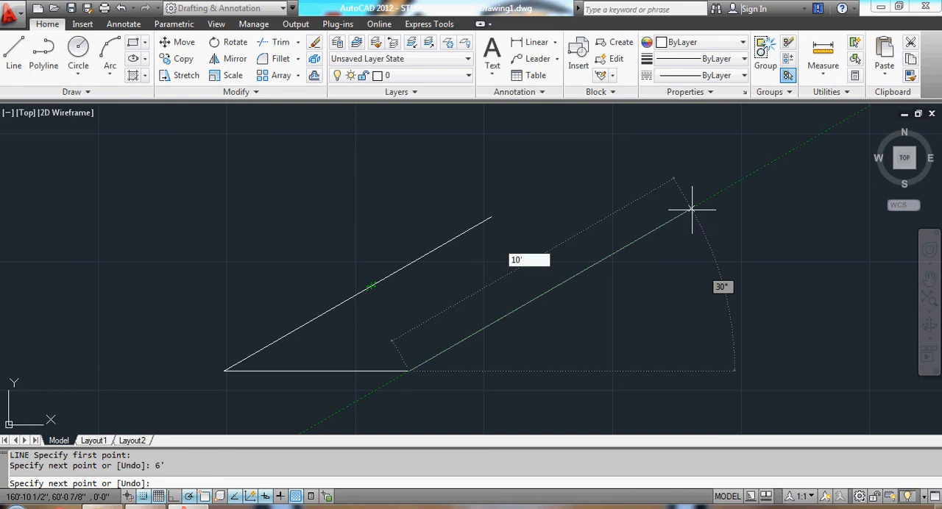
pyautogui.press('Return')
pyautogui.press('Escape')
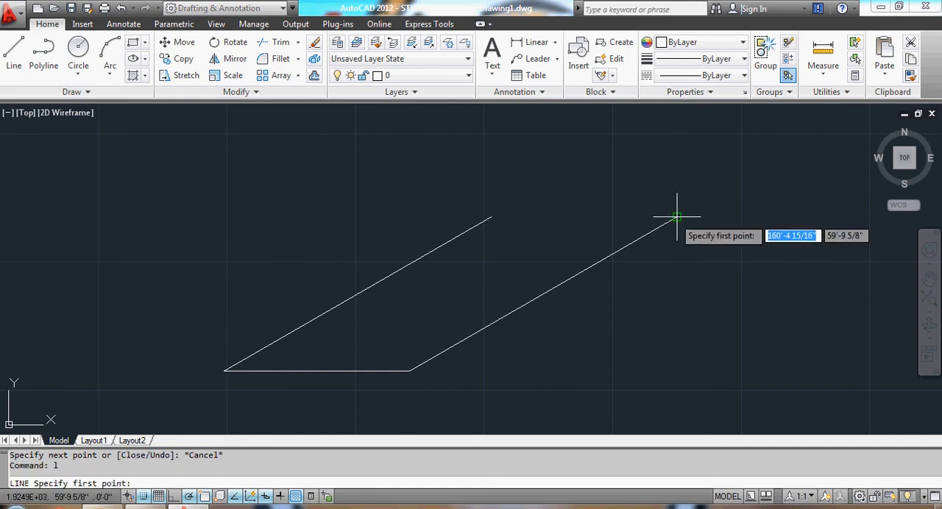
# Close the parallelogram with a line from its upper right corner to the upper end of the 30° line, then end the Line command.
pyautogui.click(677, 217)
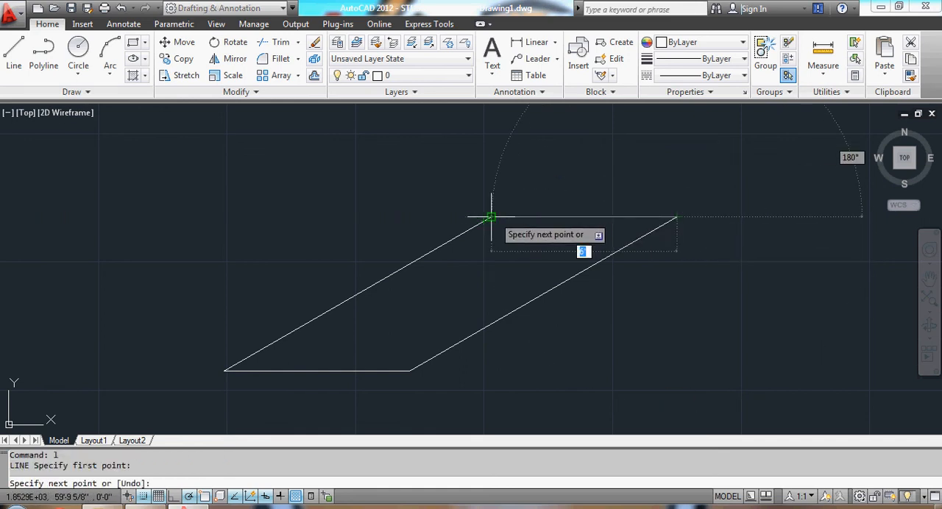
pyautogui.scroll(3, 487, 218)
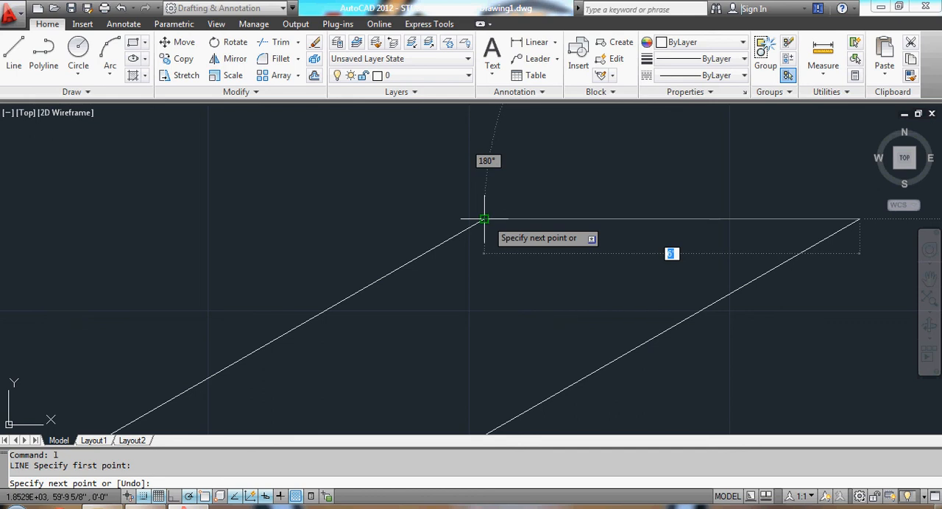
pyautogui.click(484, 218)
pyautogui.scroll(-4, 514, 219)
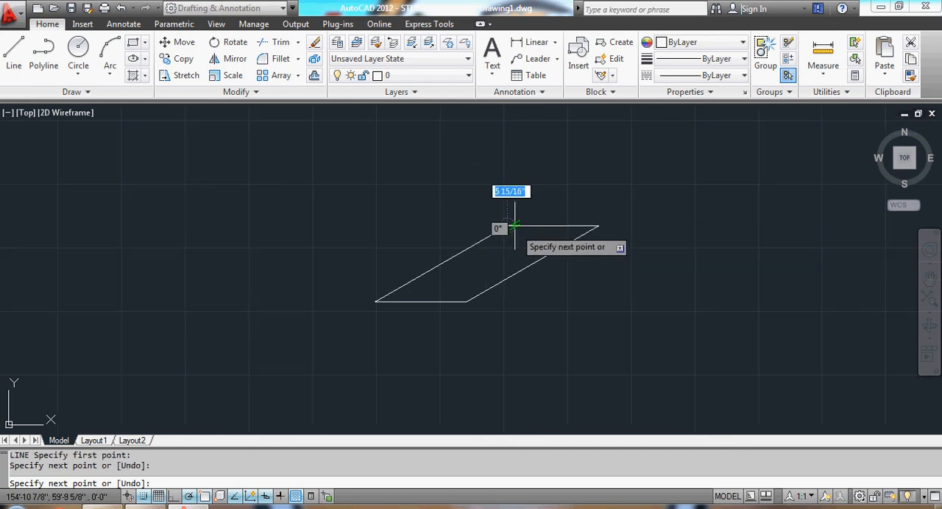
pyautogui.press('Escape')
pyautogui.scroll(1, 531, 237)
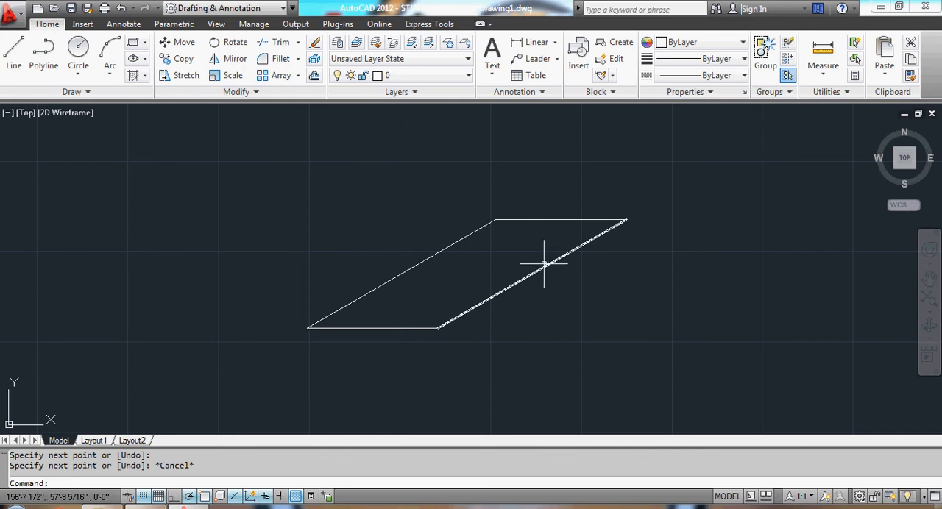
# Select all four lines of the parallelogram with a window and erase them.
pyautogui.click(242, 165)
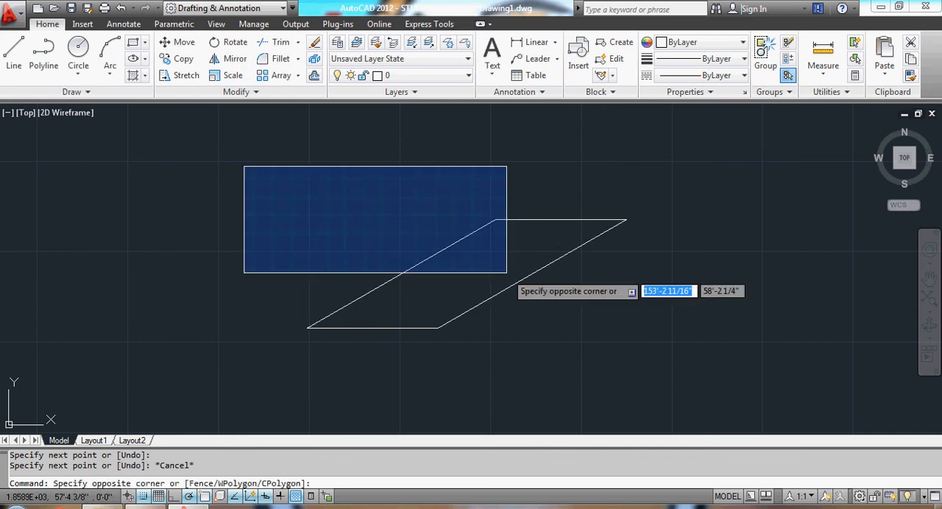
pyautogui.click(761, 375)
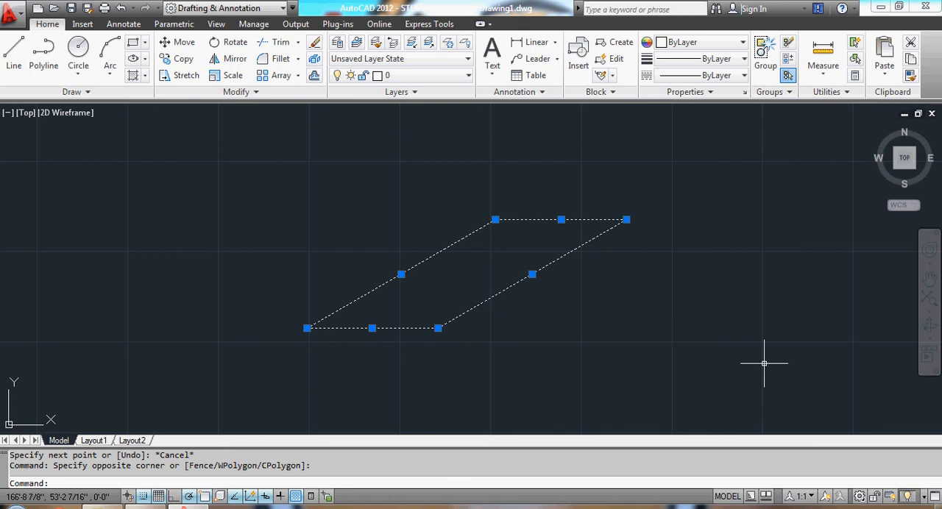
pyautogui.press('Delete')
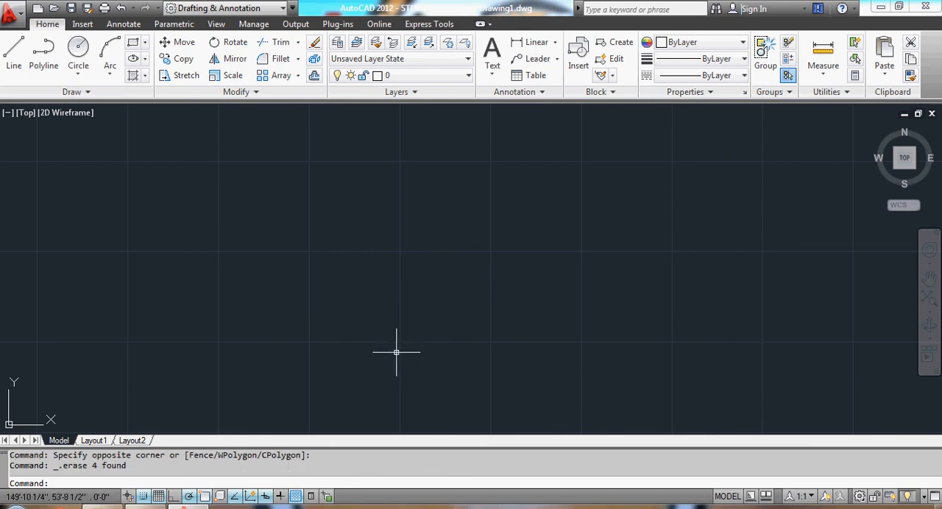
# Draw a 10' horizontal line to the right in the lower part of the drawing area and end the Line command.
pyautogui.write('l')
pyautogui.press('Return')
pyautogui.click(247, 309)
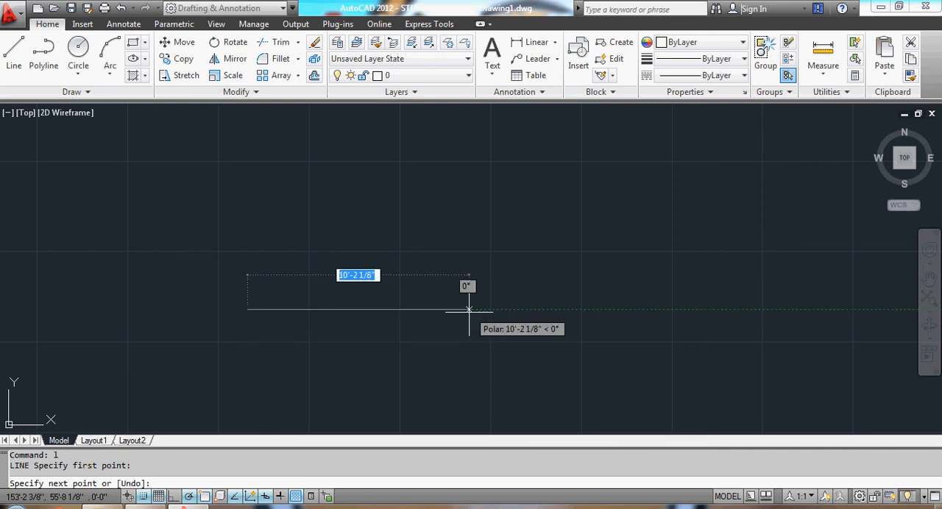
pyautogui.write('10')
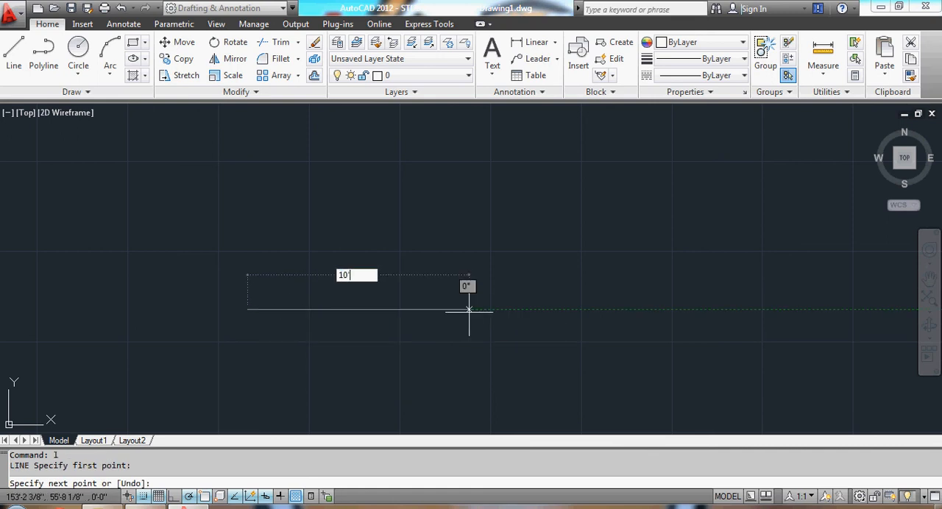
pyautogui.press('Return')
pyautogui.press('Escape')
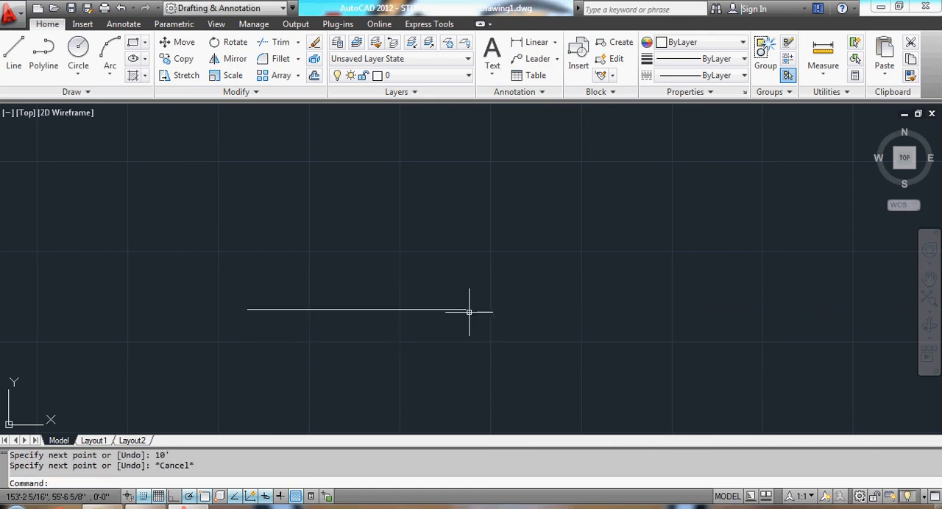
# Draw a 10' line at 30° rising from the left endpoint of the horizontal line.
pyautogui.write('l')
pyautogui.press('Return')
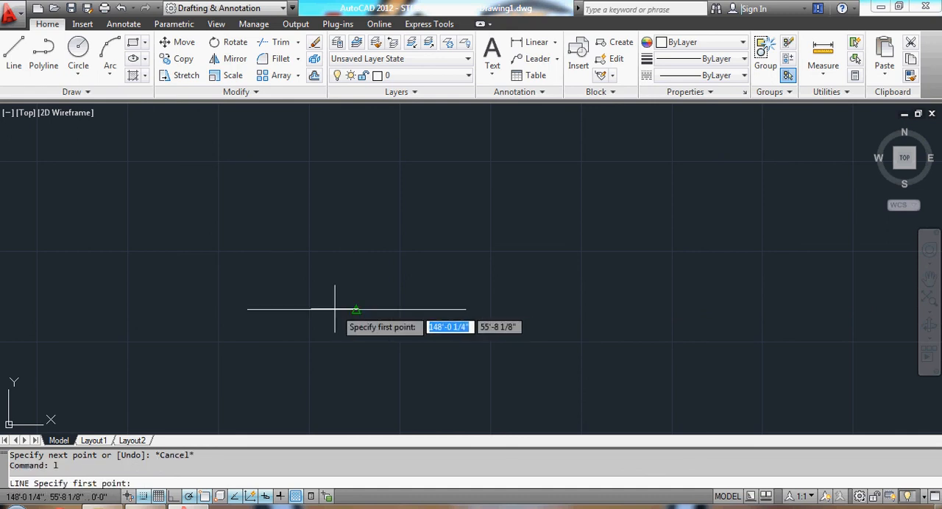
pyautogui.click(248, 309)
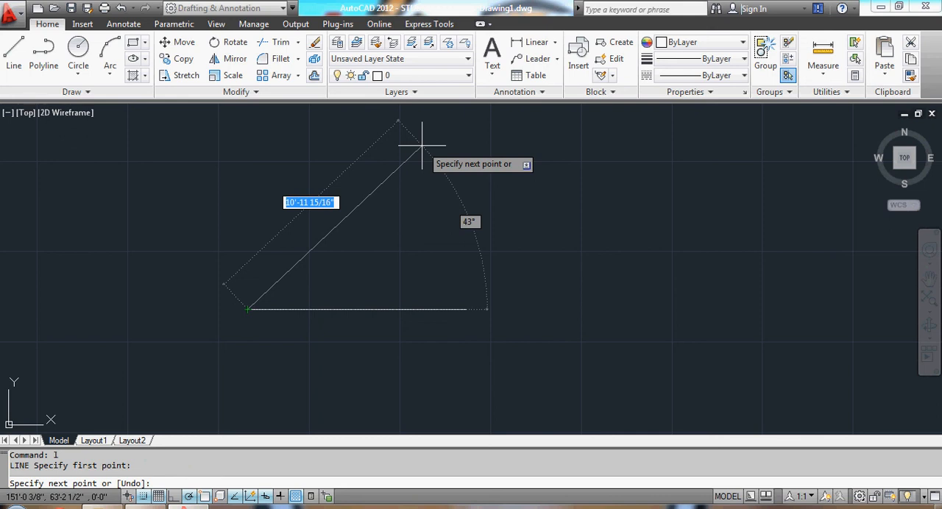
pyautogui.write('10')
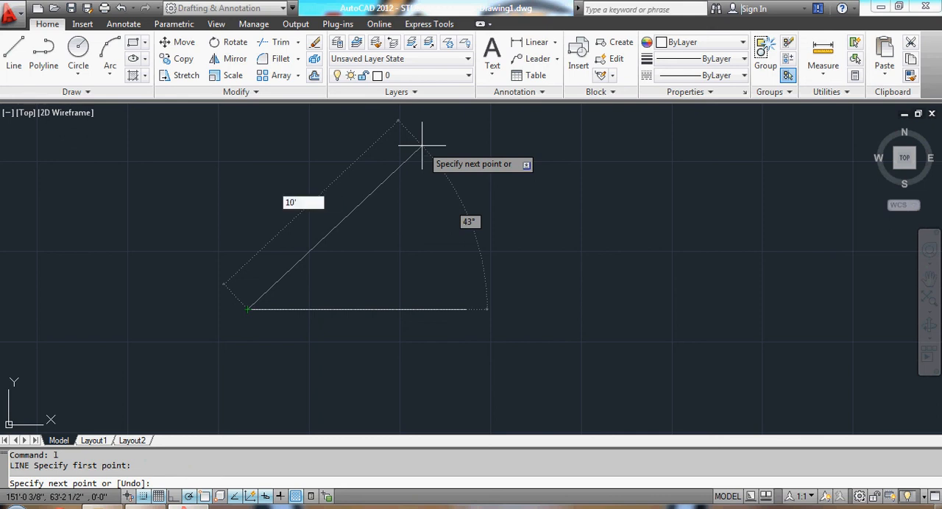
pyautogui.press('Tab')
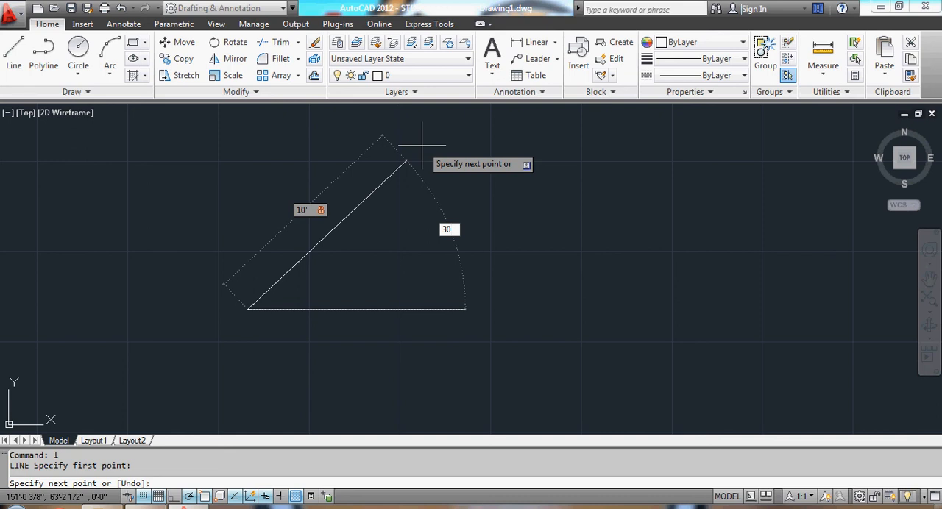
pyautogui.write('30')
pyautogui.press('Return')
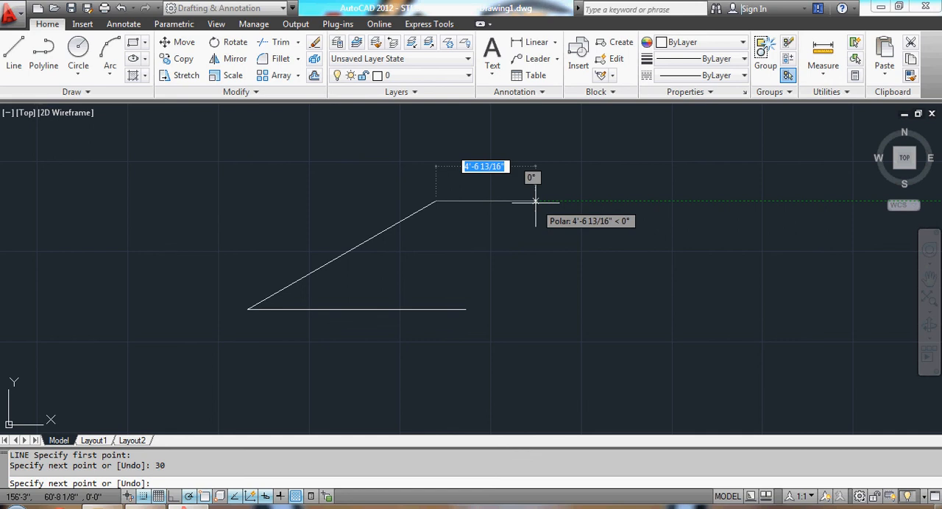
# Continue with a 10' horizontal segment to the right, then close the shape at the right endpoint of the base line.
pyautogui.write('10')
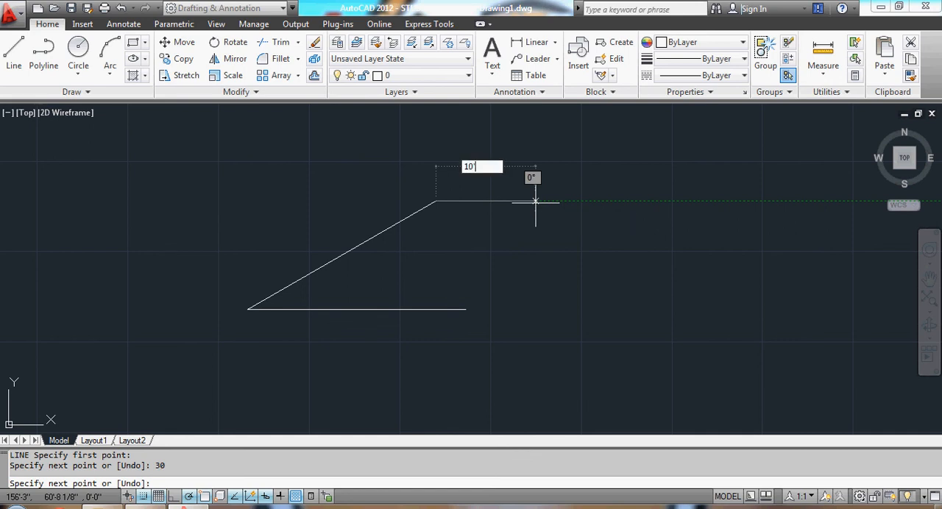
pyautogui.write("'")
pyautogui.press('Return')
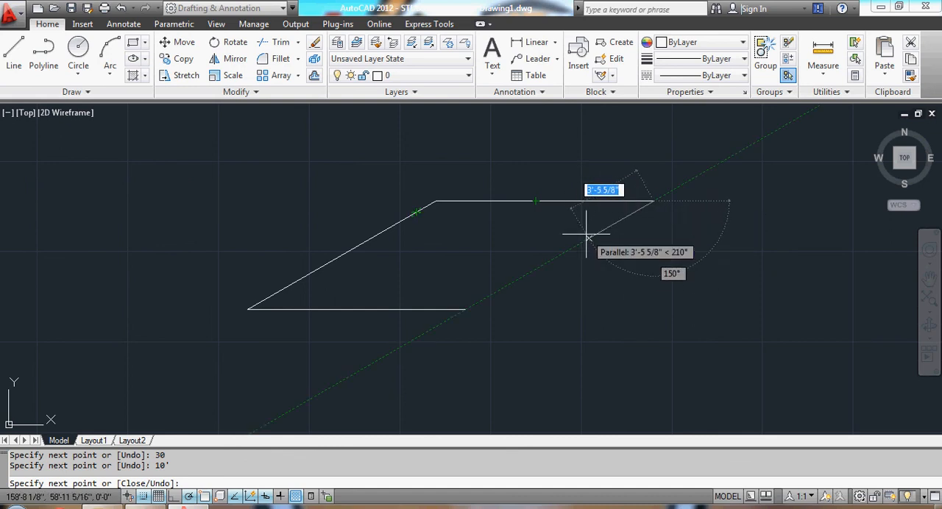
pyautogui.click(465, 309)
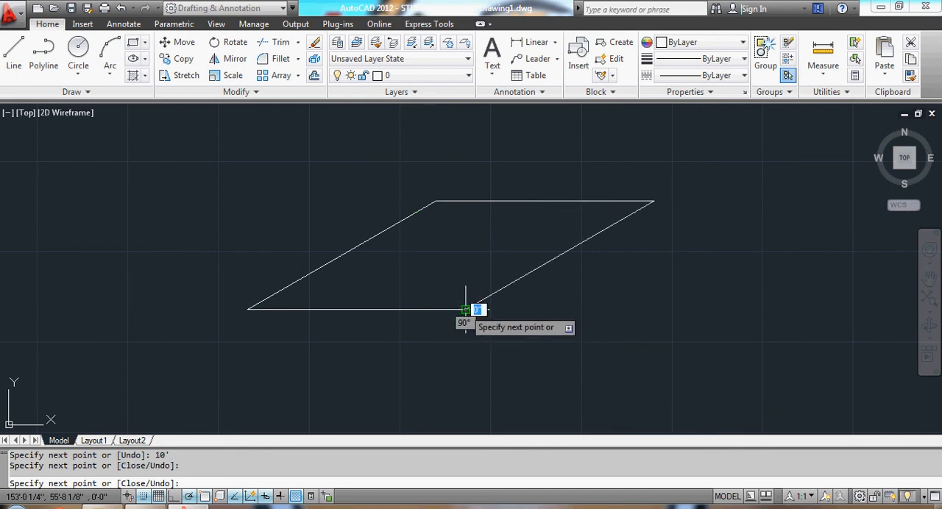